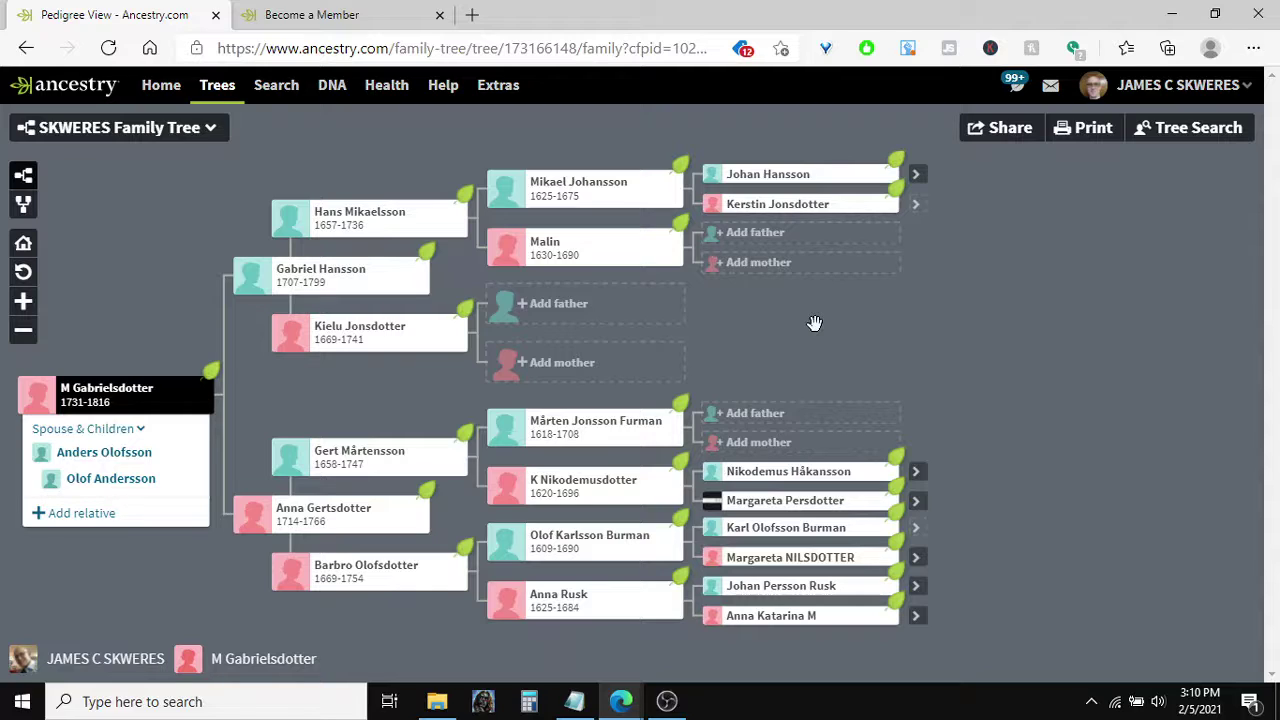
# Step: Look over the monthly and 6-month prices on the Become a Member page and return to the family tree's pedigree view
pyautogui.click(300, 15)
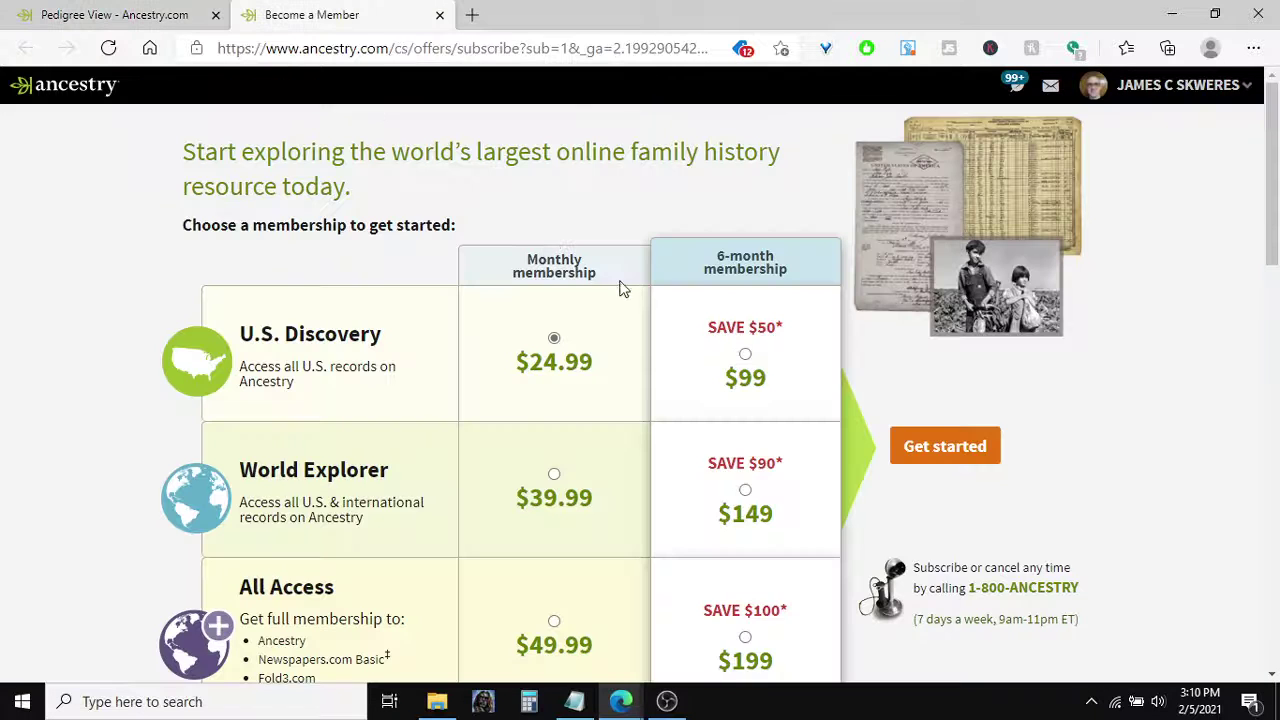
pyautogui.scroll(-1, 258, 415)
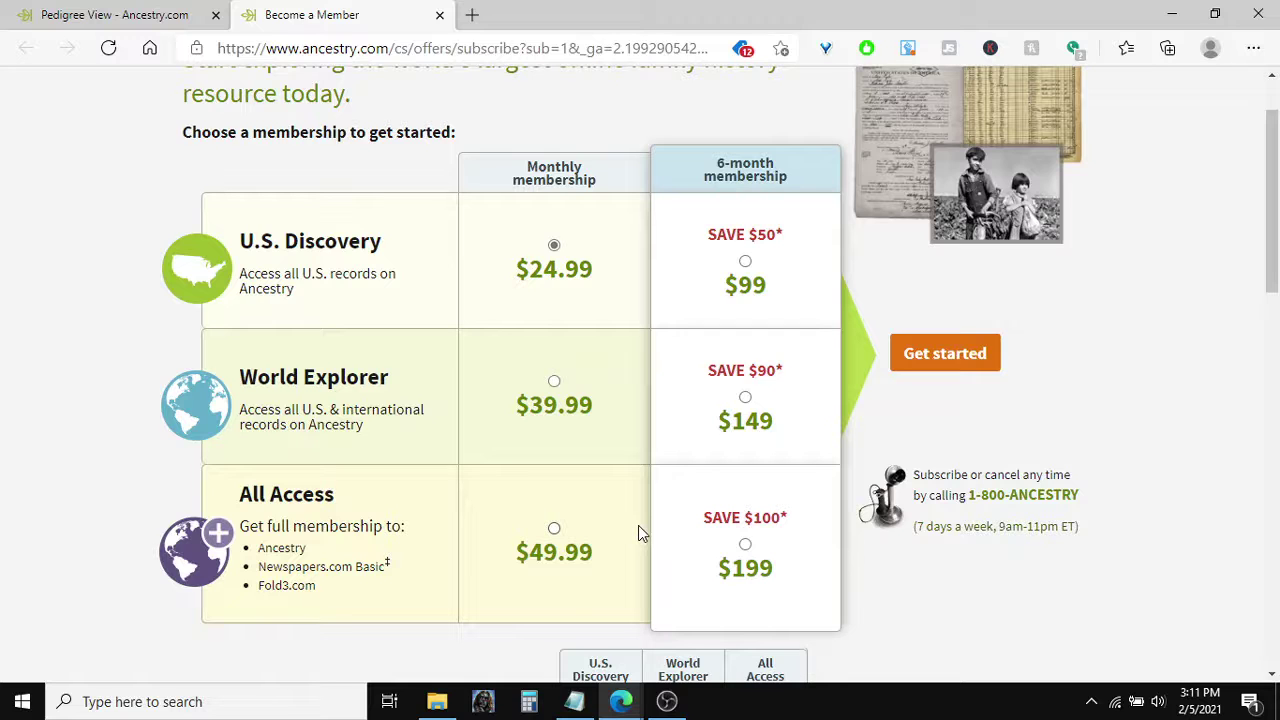
pyautogui.click(163, 22)
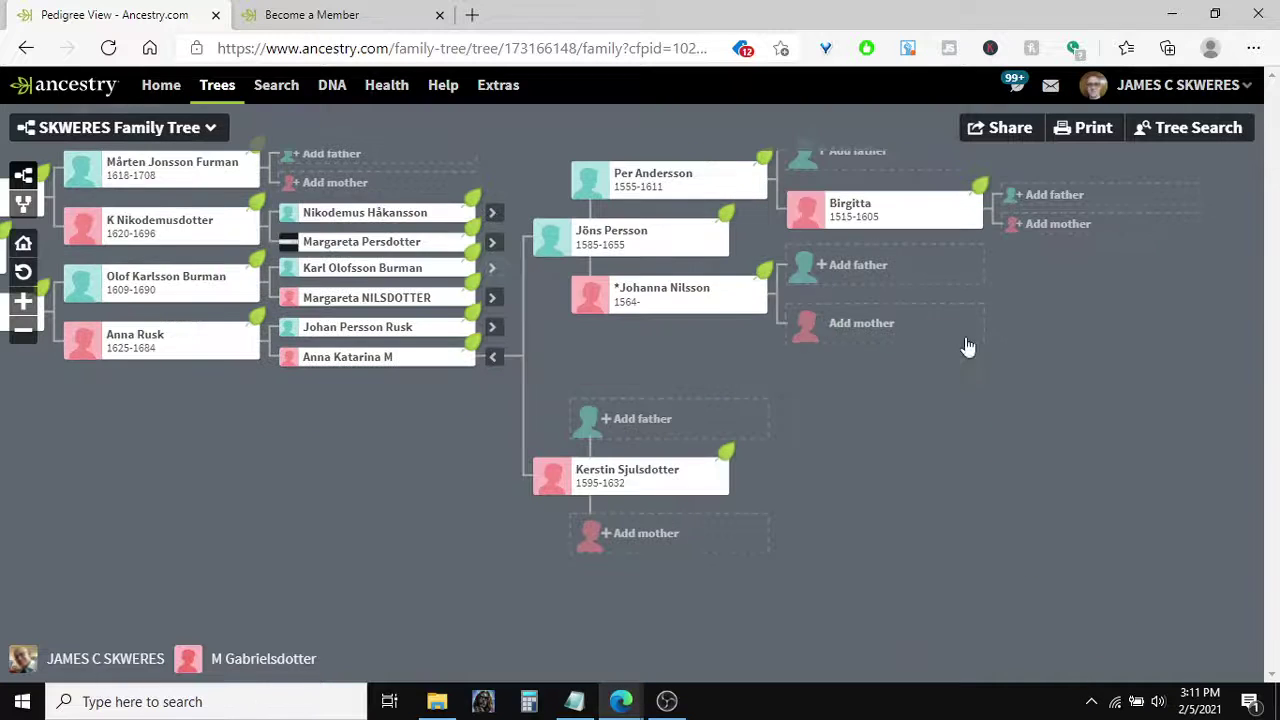
# Step: Expand the lowest ancestor lines of the pedigree through their earliest generations to look for potential parent suggestions
pyautogui.moveTo(952, 457); pyautogui.dragTo(903, 500)
pyautogui.scroll(-1, 914, 491)
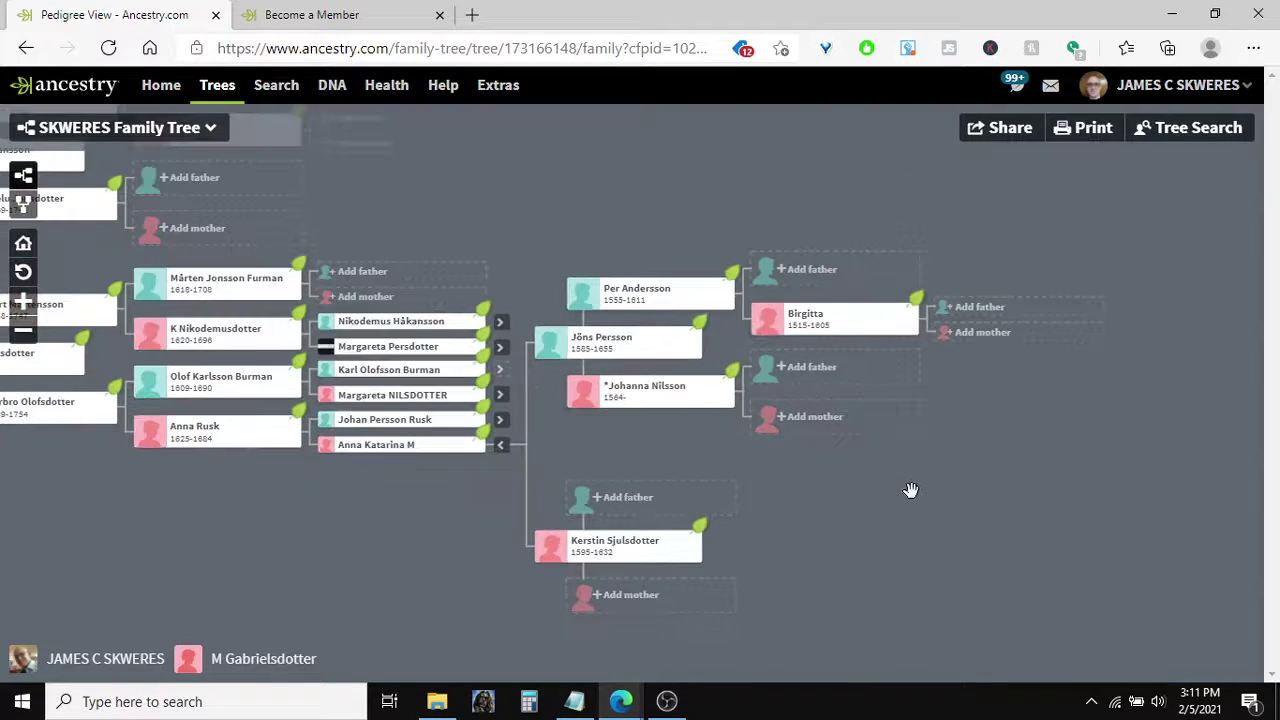
pyautogui.click(502, 421)
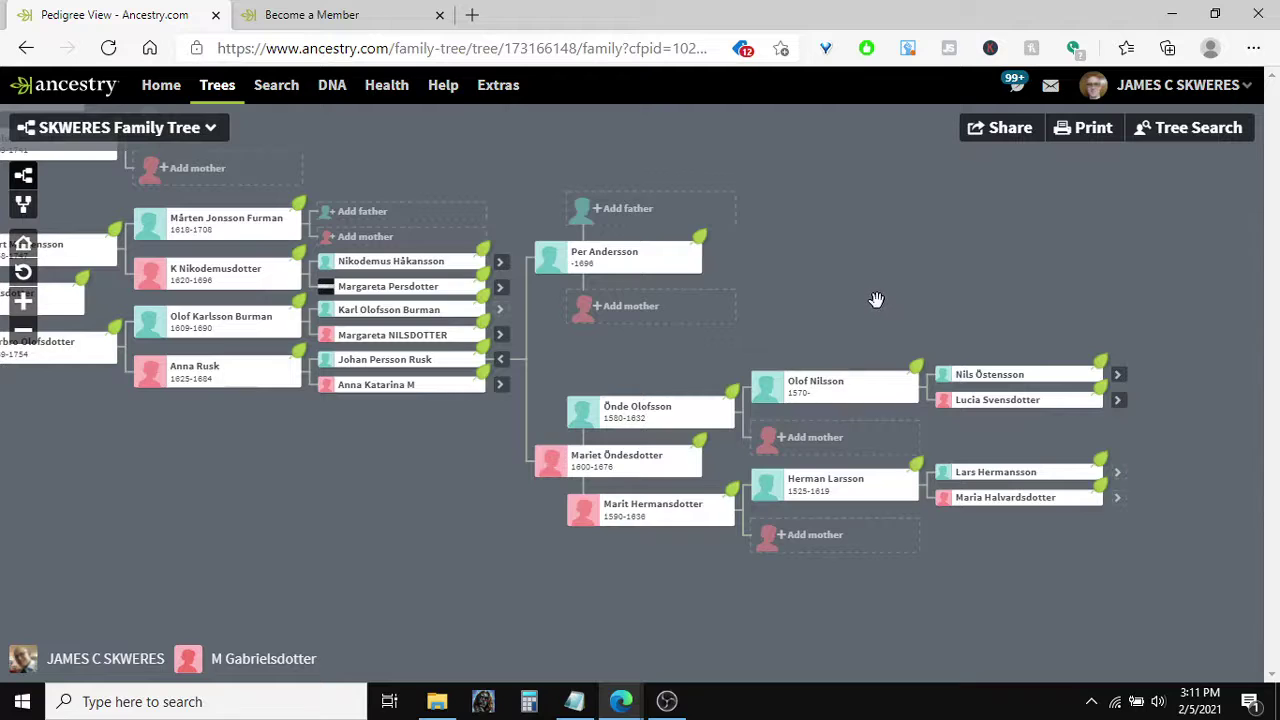
pyautogui.click(911, 491)
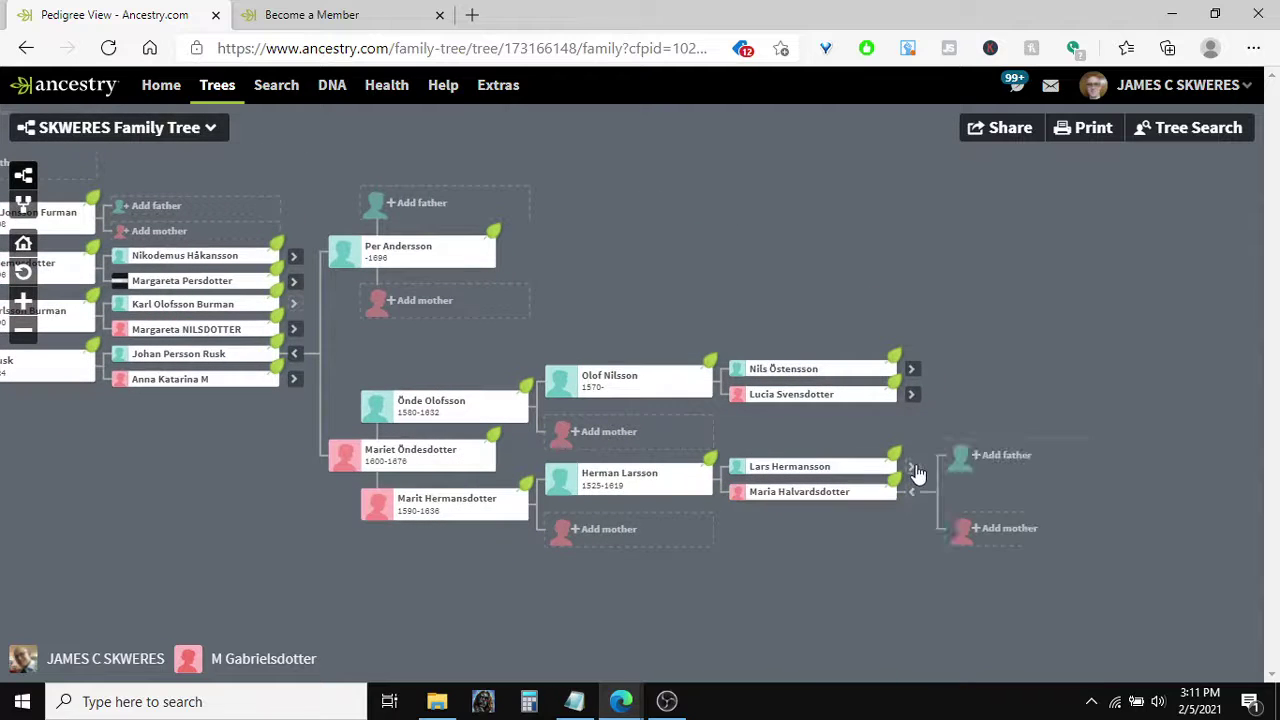
pyautogui.click(911, 394)
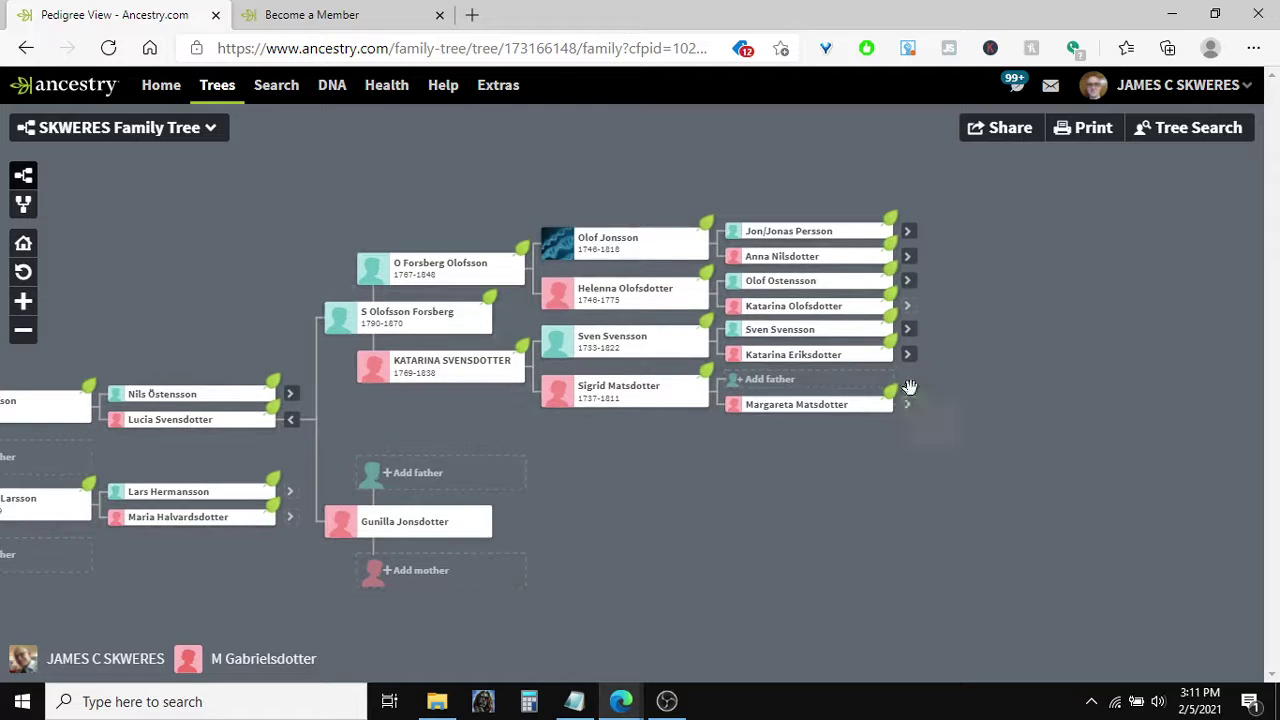
# Step: Examine the lower lines of the newly opened Forsberg branch for potential parents by expanding each one to its earliest ancestors
pyautogui.click(908, 404)
pyautogui.click(909, 357)
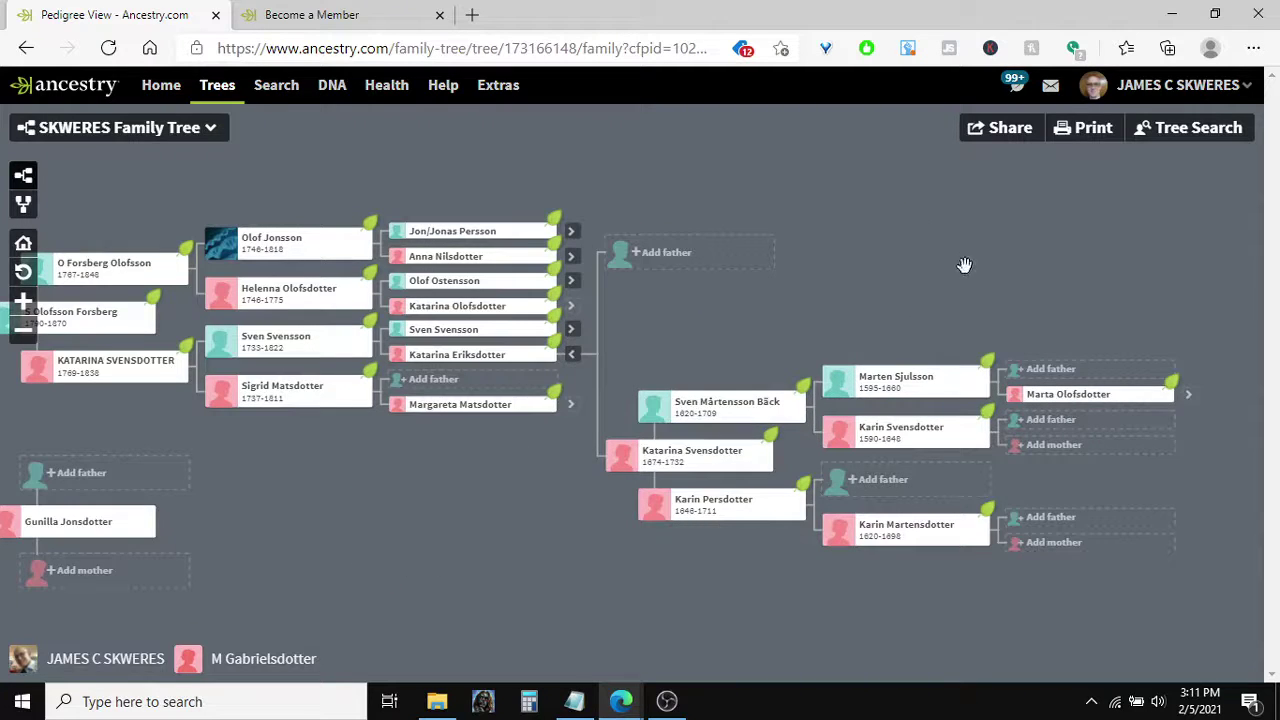
pyautogui.click(1025, 404)
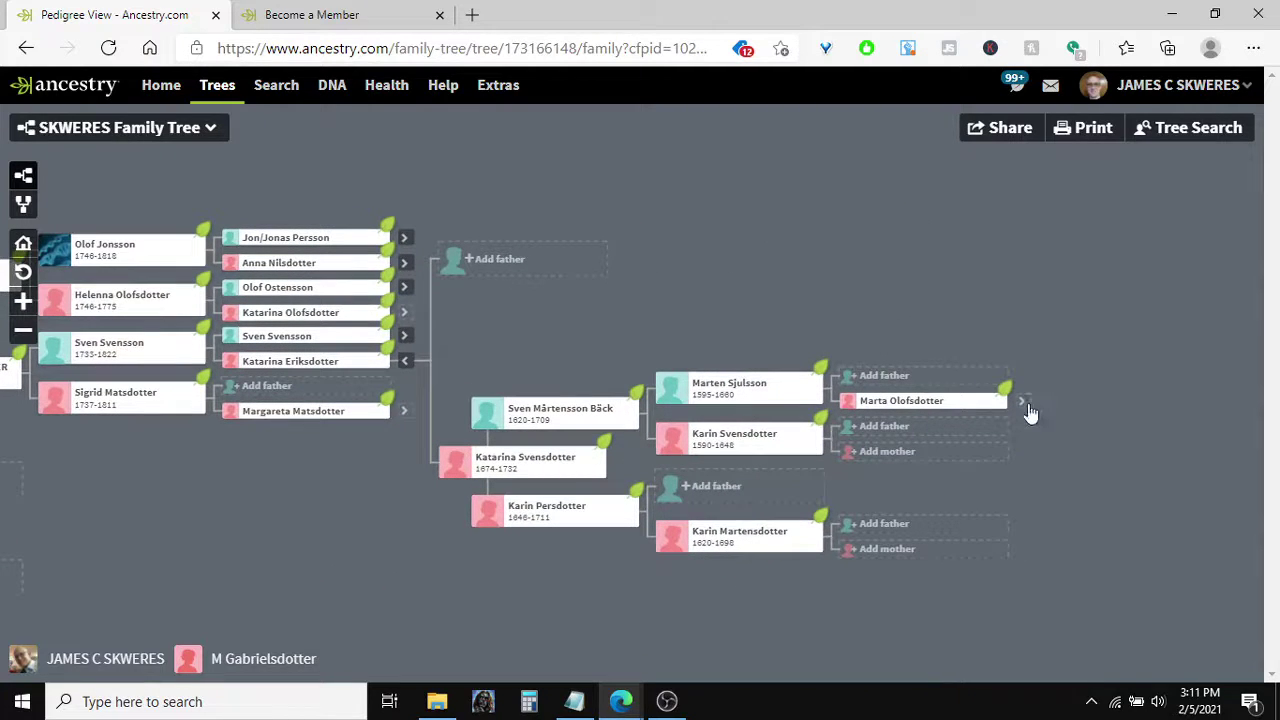
pyautogui.click(380, 336)
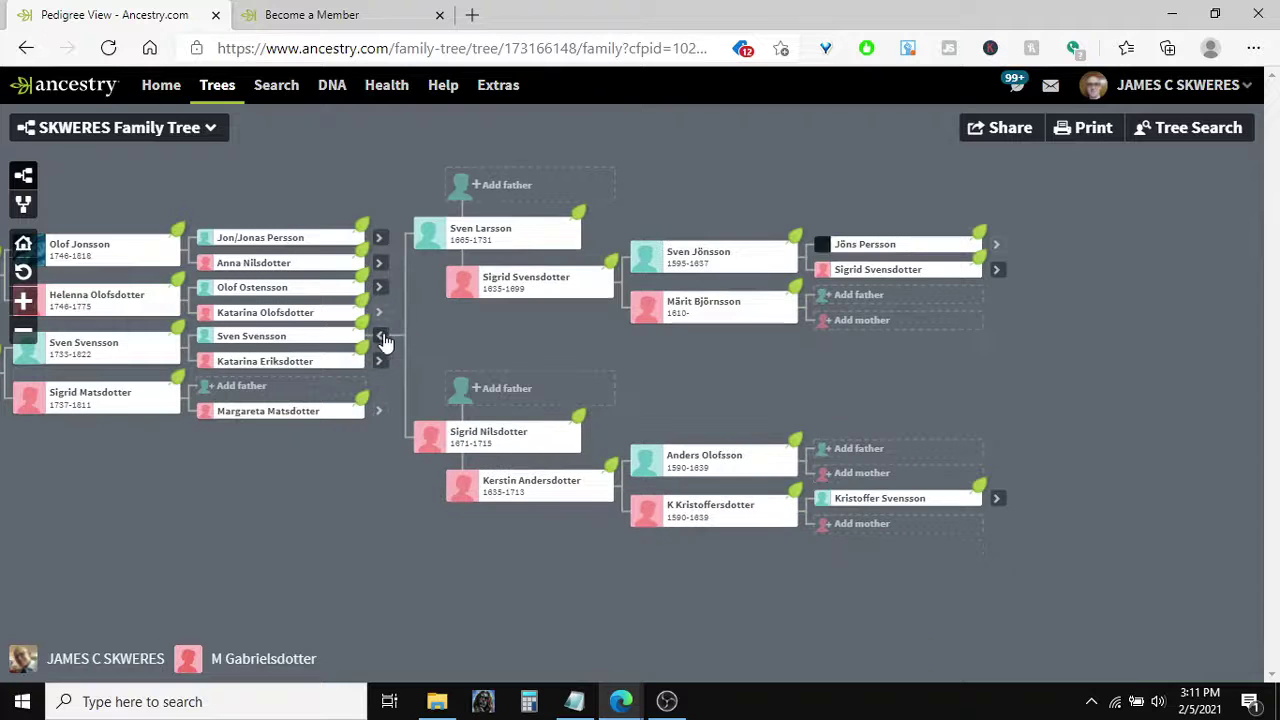
pyautogui.click(996, 498)
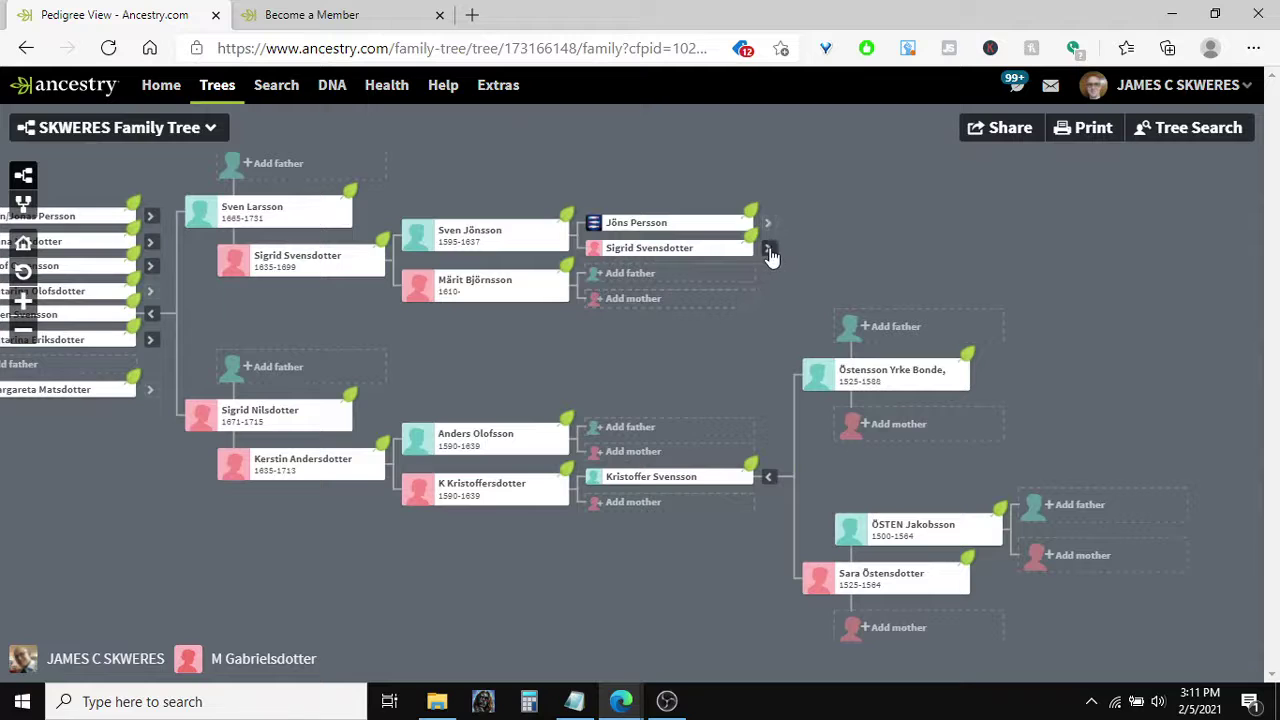
pyautogui.click(767, 254)
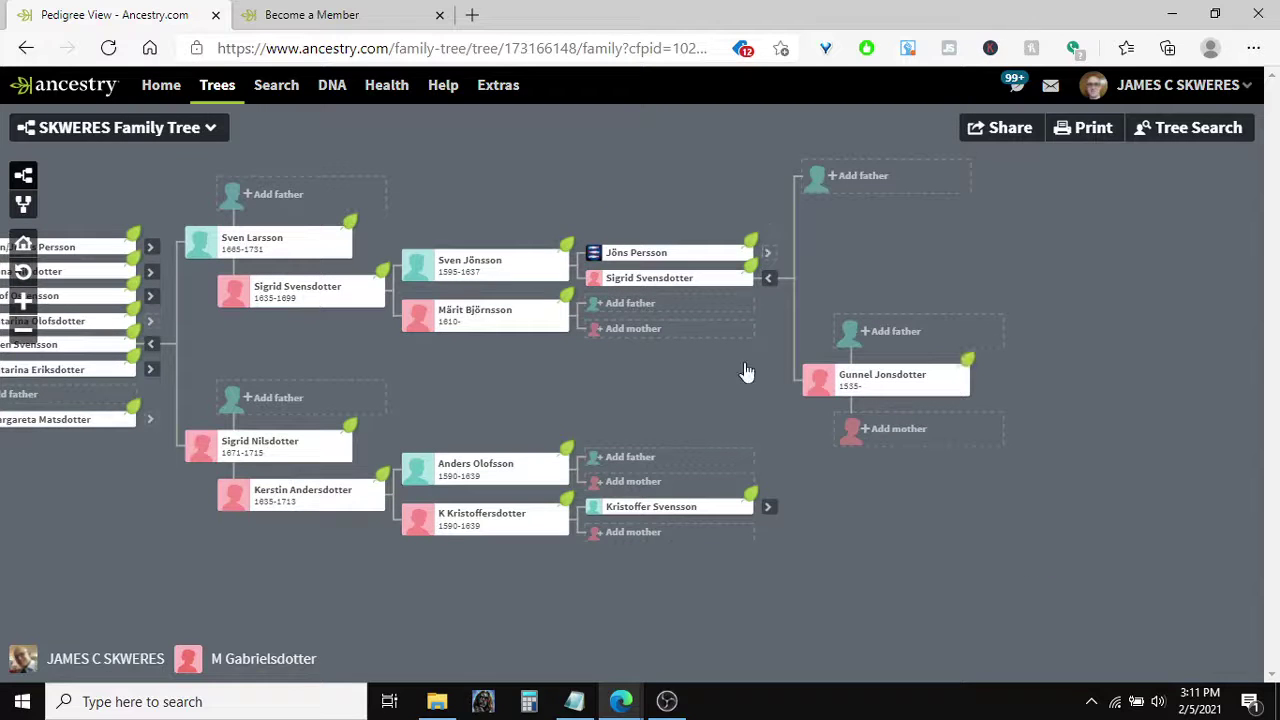
# Step: Expand the middle lines of the Forsberg branch out to their last generations, checking each for potential parents
pyautogui.moveTo(653, 369); pyautogui.dragTo(1031, 455)
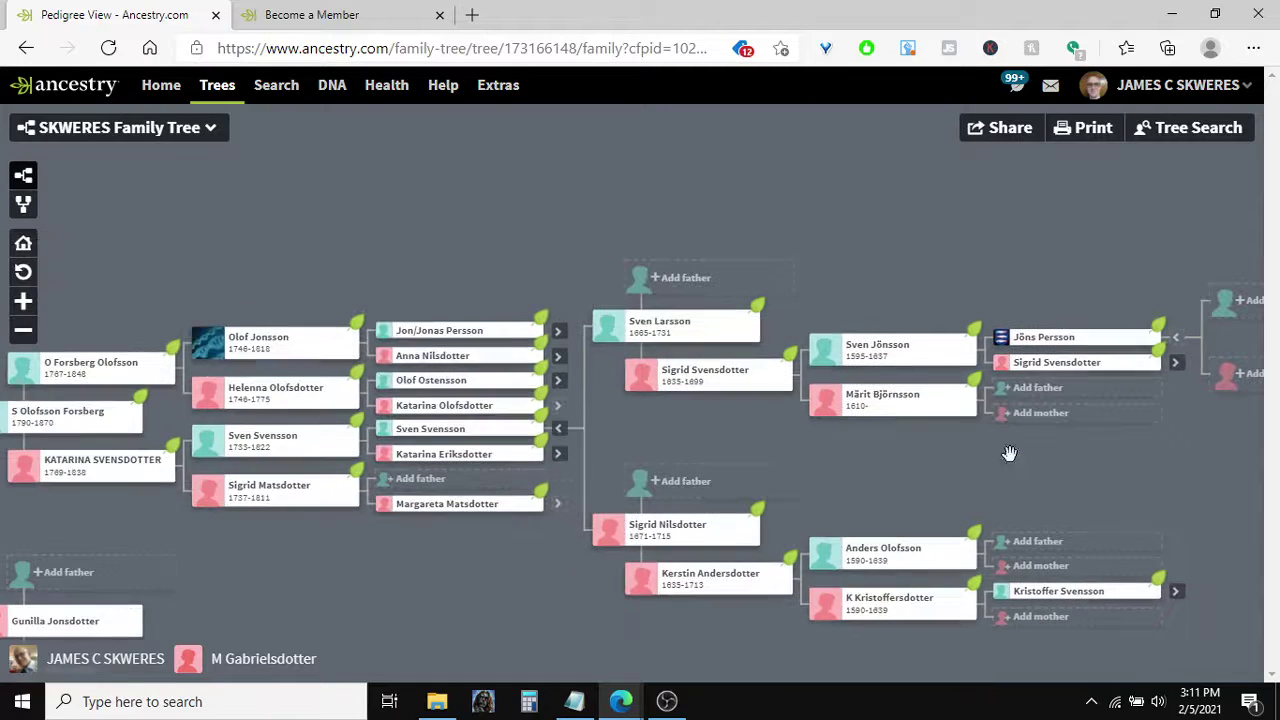
pyautogui.click(558, 406)
pyautogui.click(558, 380)
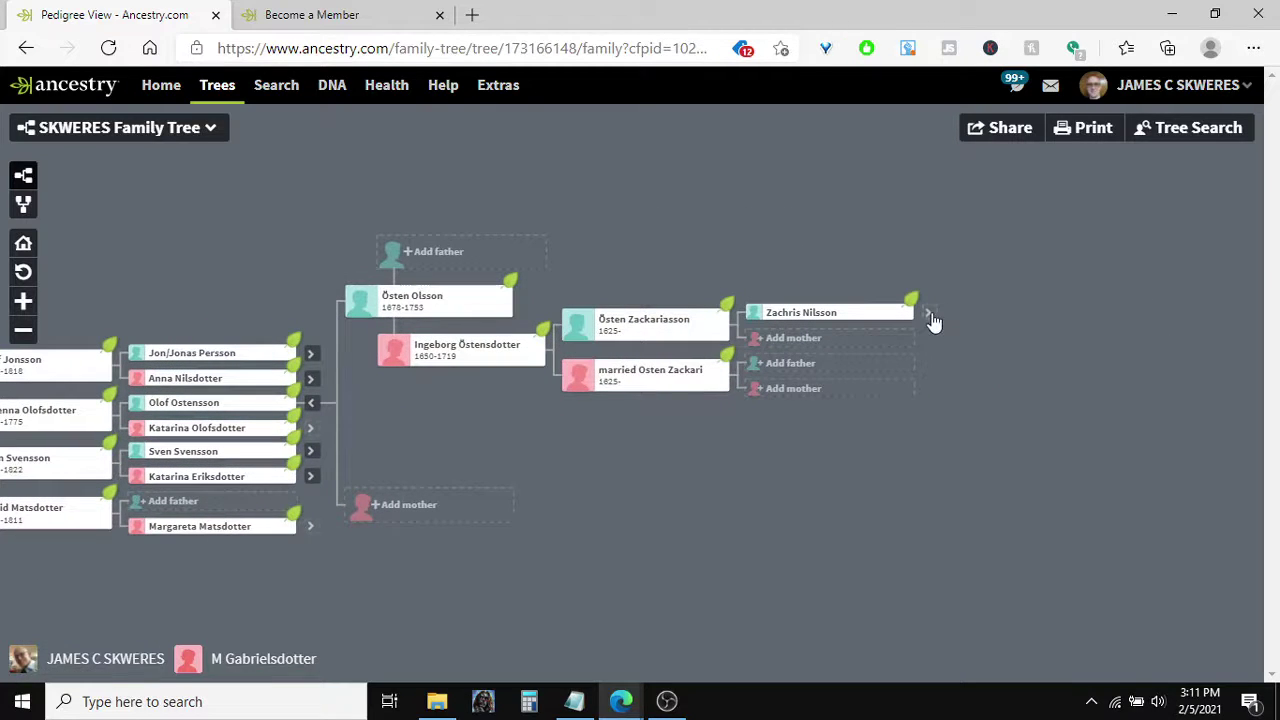
pyautogui.click(931, 316)
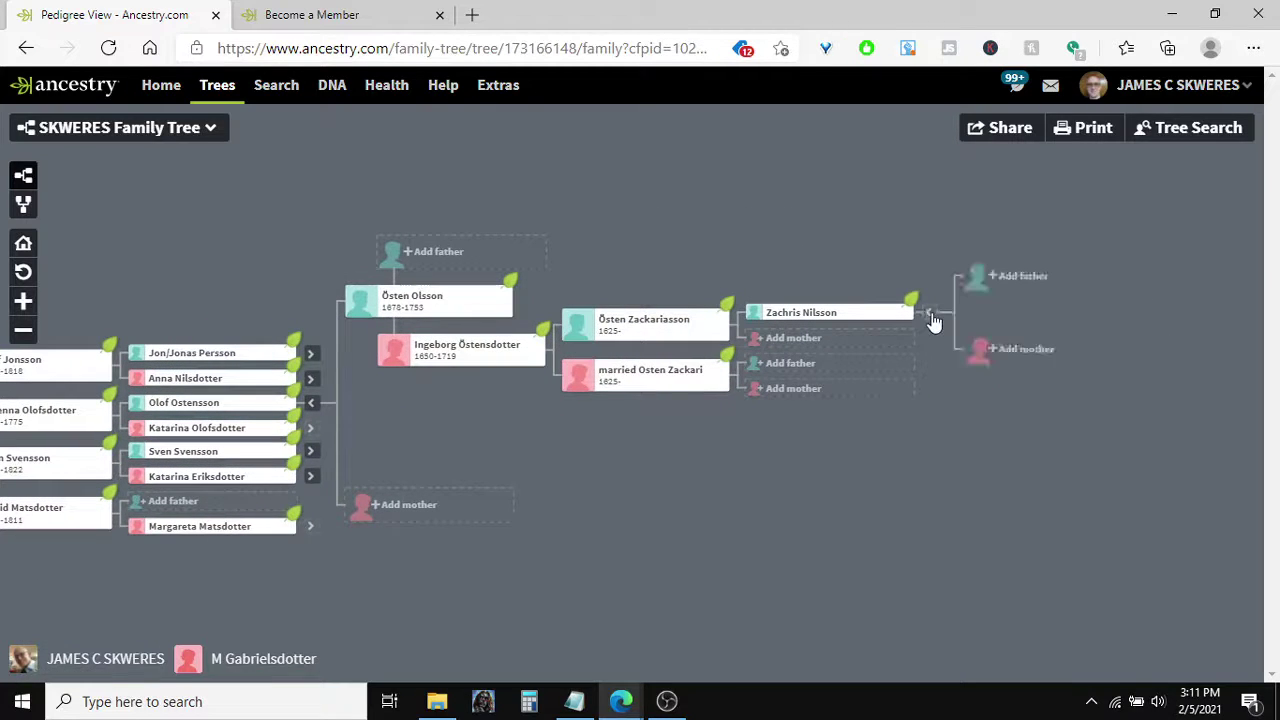
pyautogui.click(313, 382)
pyautogui.click(928, 190)
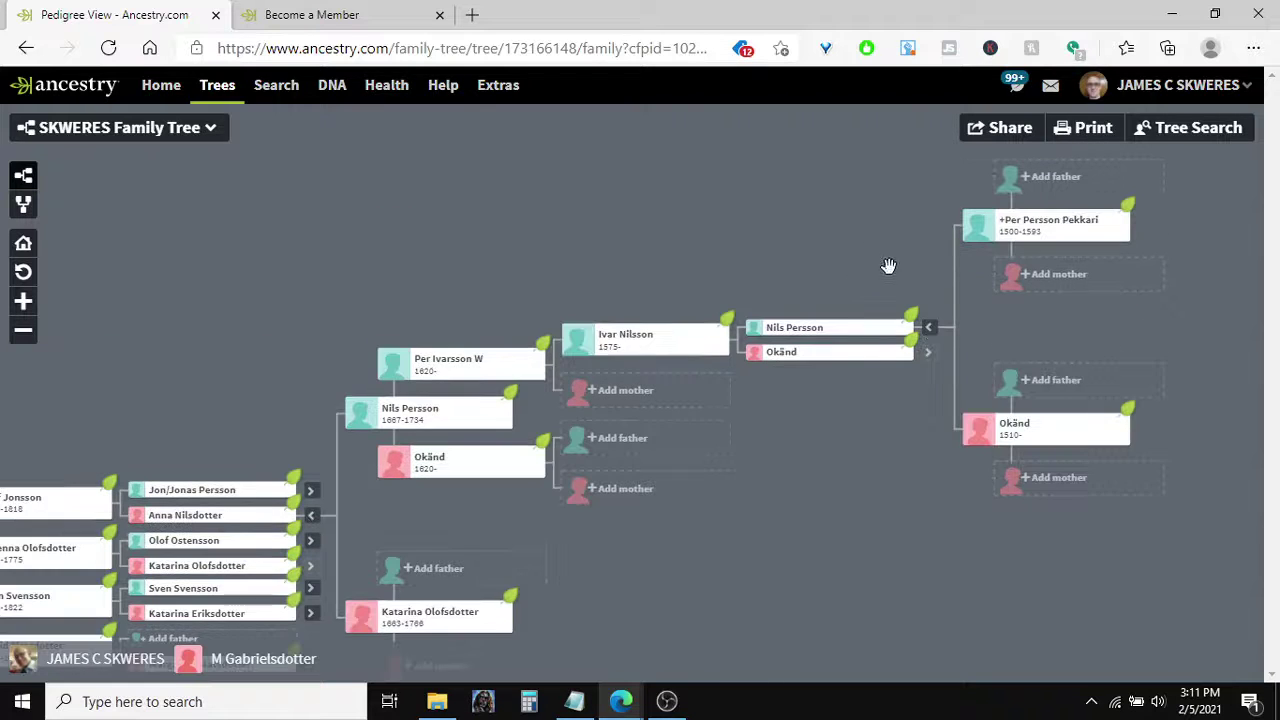
# Step: Expand the branch's topmost line to its lowest ancestor with a photo and accept the reviewed potential father for him
pyautogui.click(312, 495)
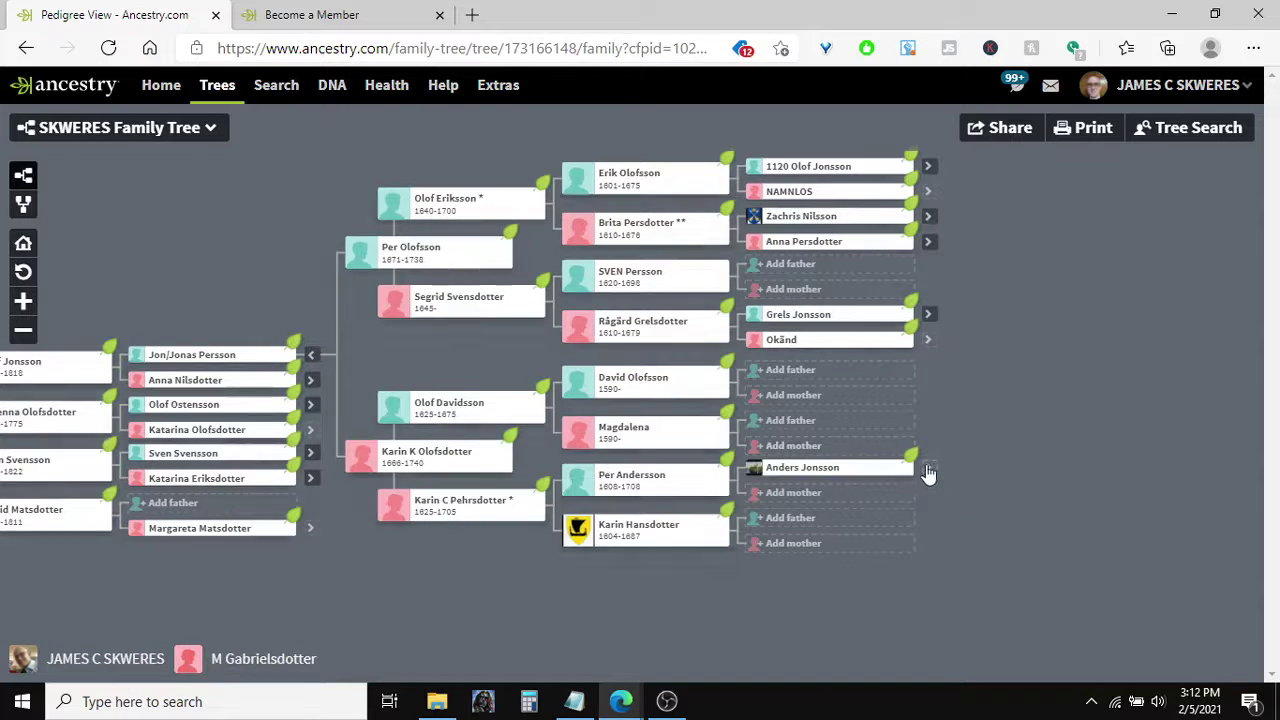
pyautogui.click(928, 470)
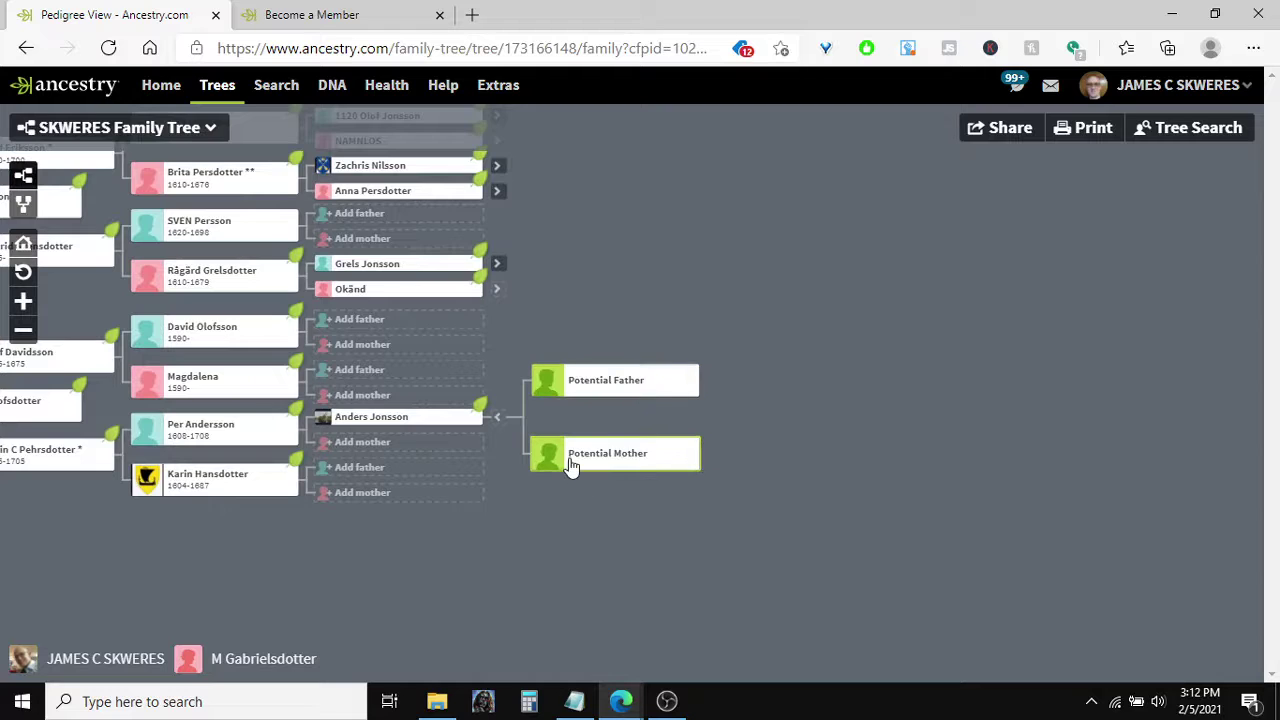
pyautogui.click(551, 388)
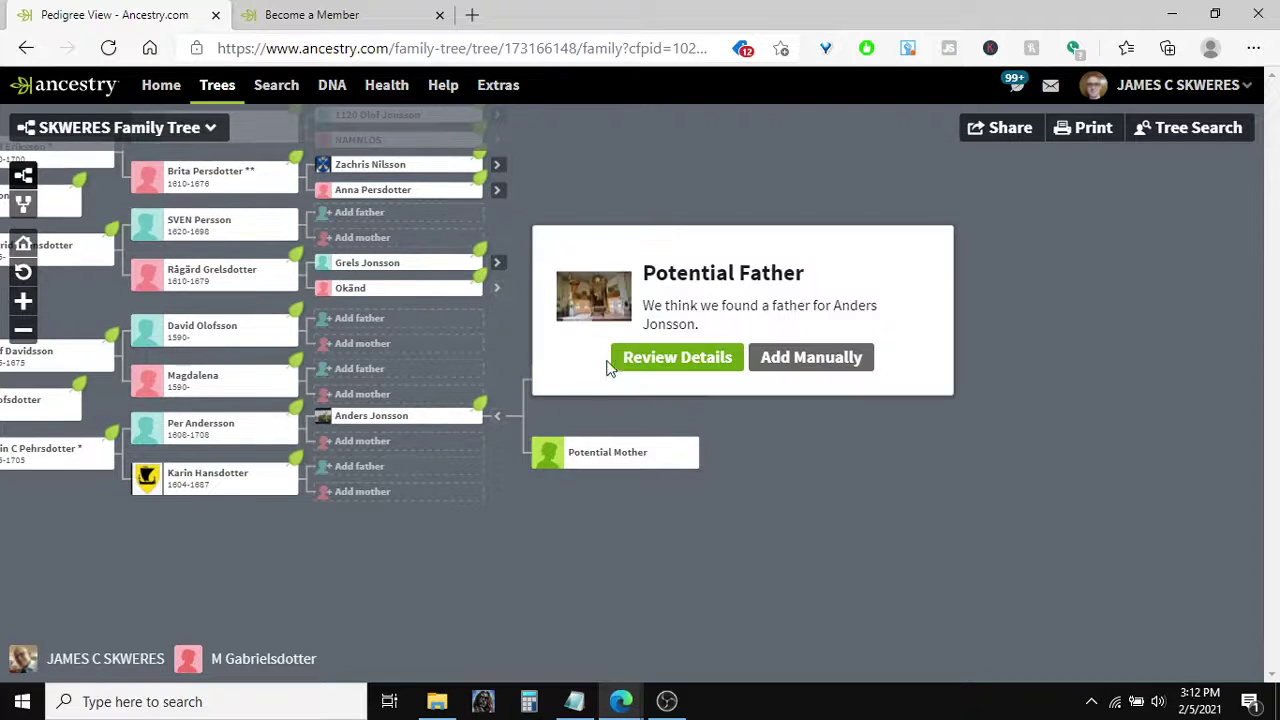
pyautogui.click(688, 360)
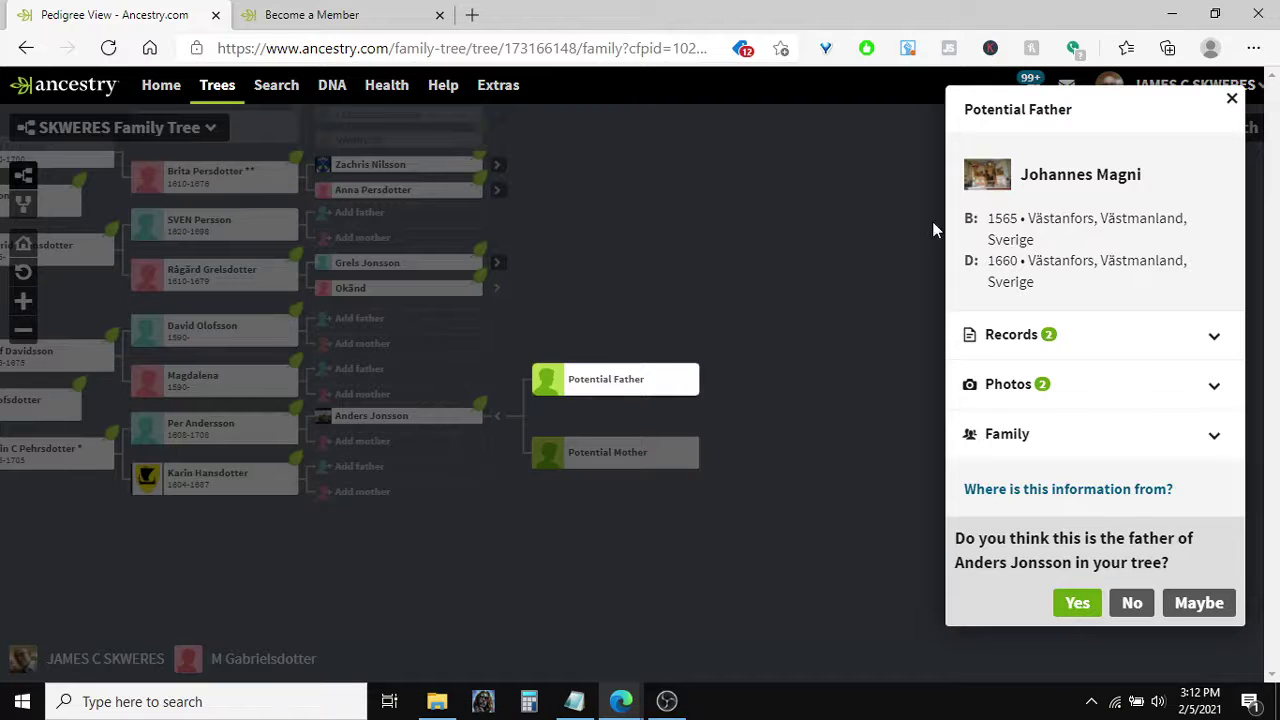
pyautogui.click(1080, 604)
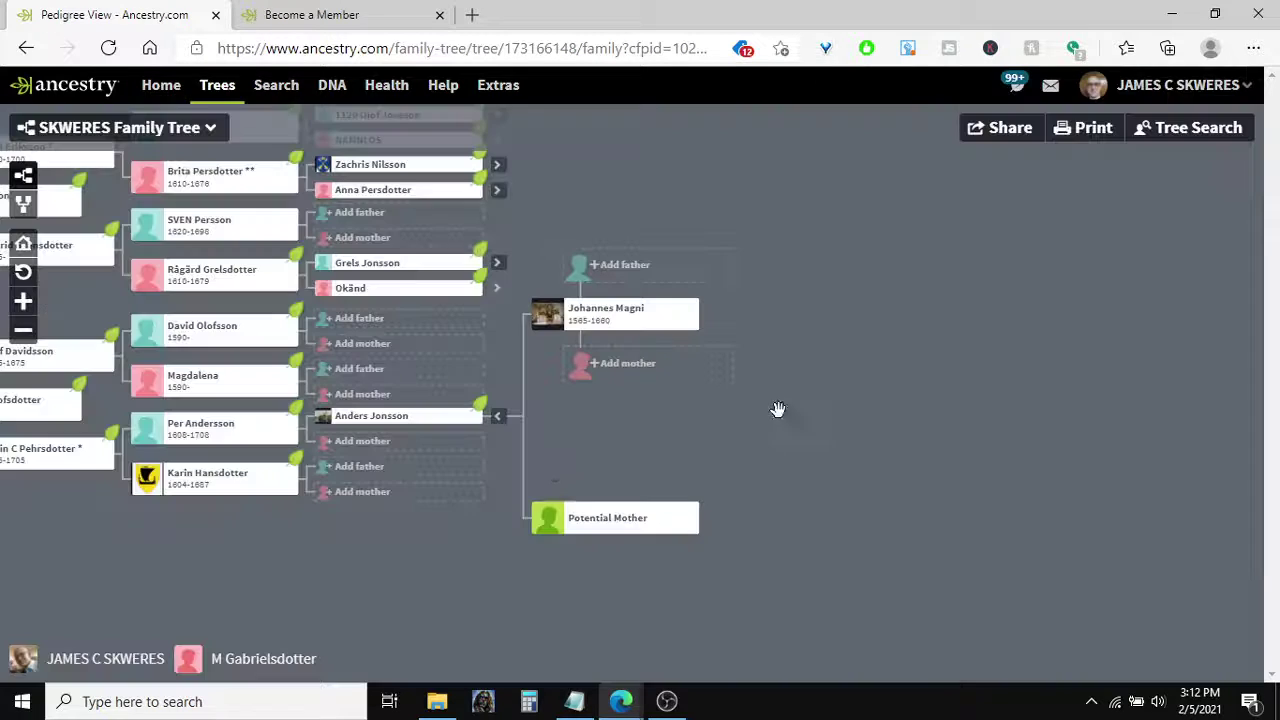
# Step: Review the potential mother of the same photo ancestor, accept her into the tree and dismiss the confirmation
pyautogui.click(551, 533)
pyautogui.click(670, 500)
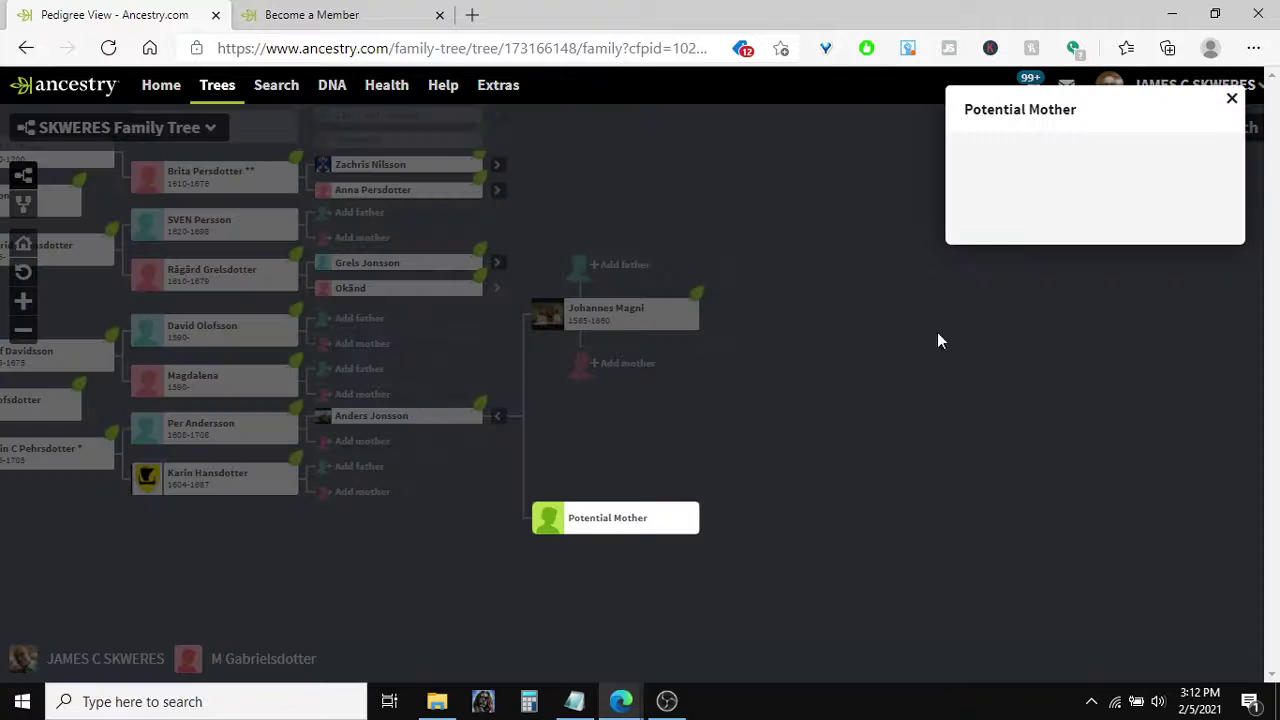
pyautogui.click(1084, 582)
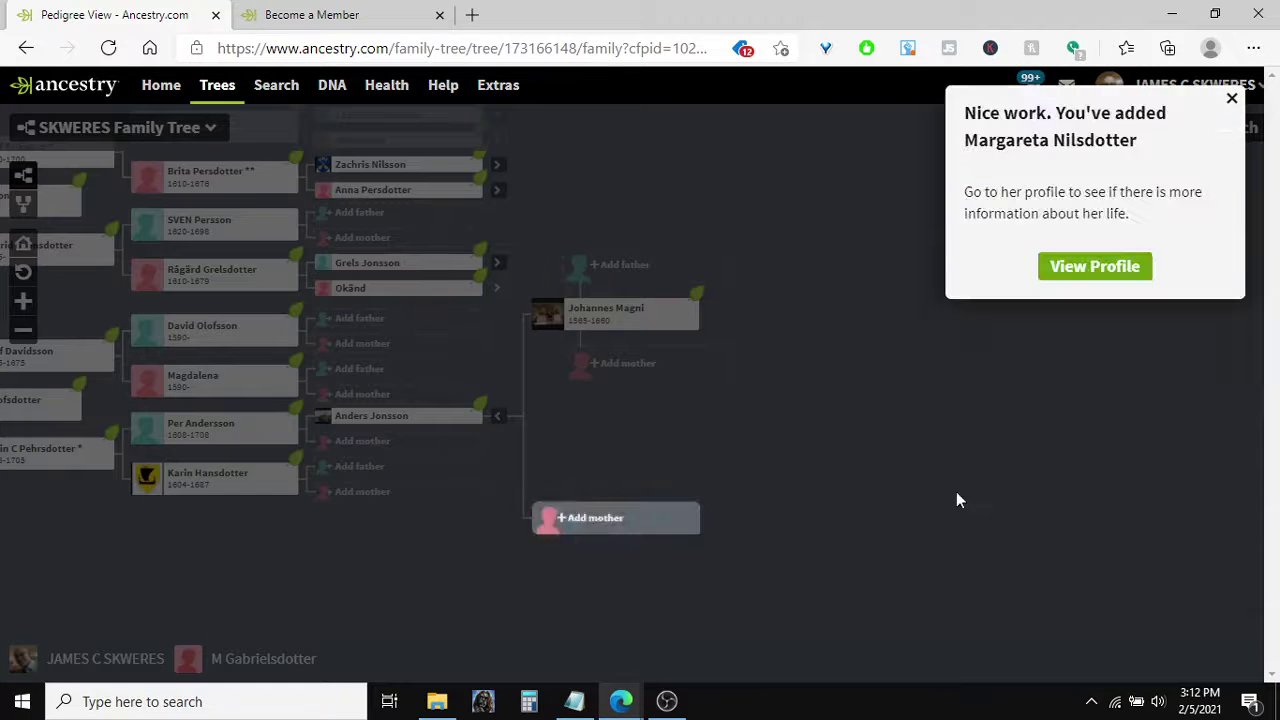
pyautogui.click(782, 418)
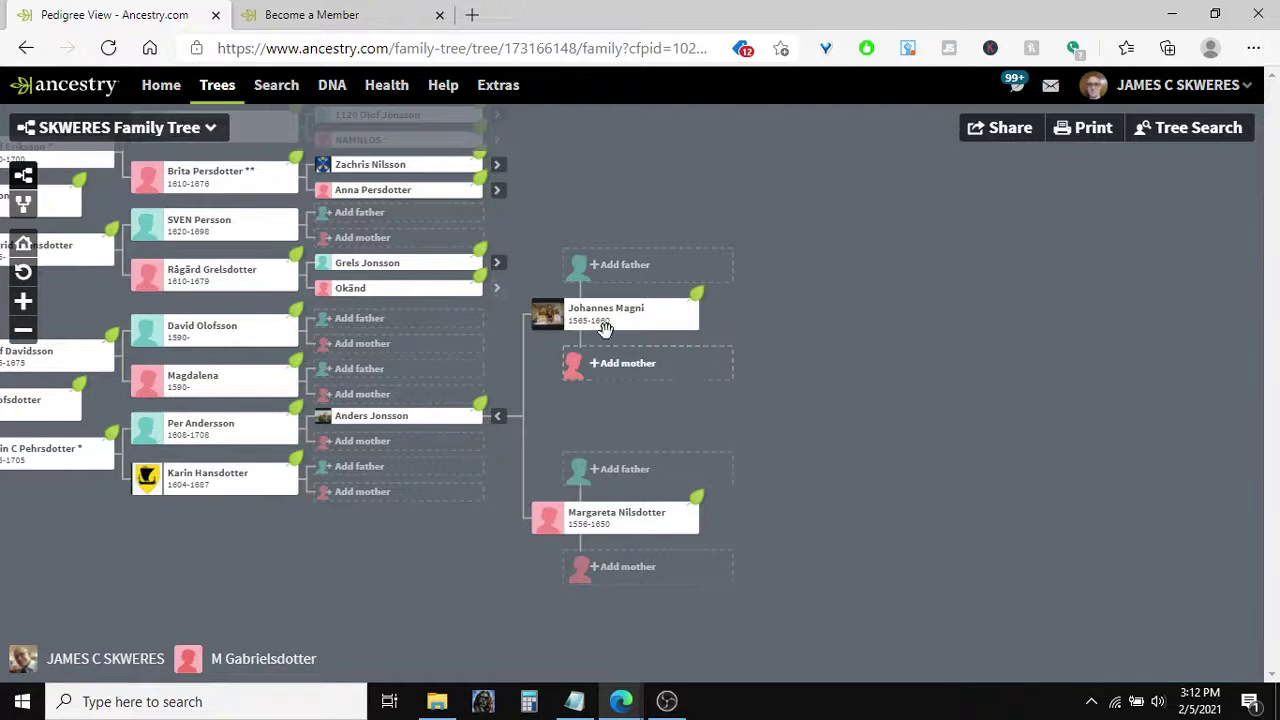
# Step: Expand the line of the male ancestor paired with the unknown ("Okänd") wife and accept his potential father after reviewing the details
pyautogui.click(499, 296)
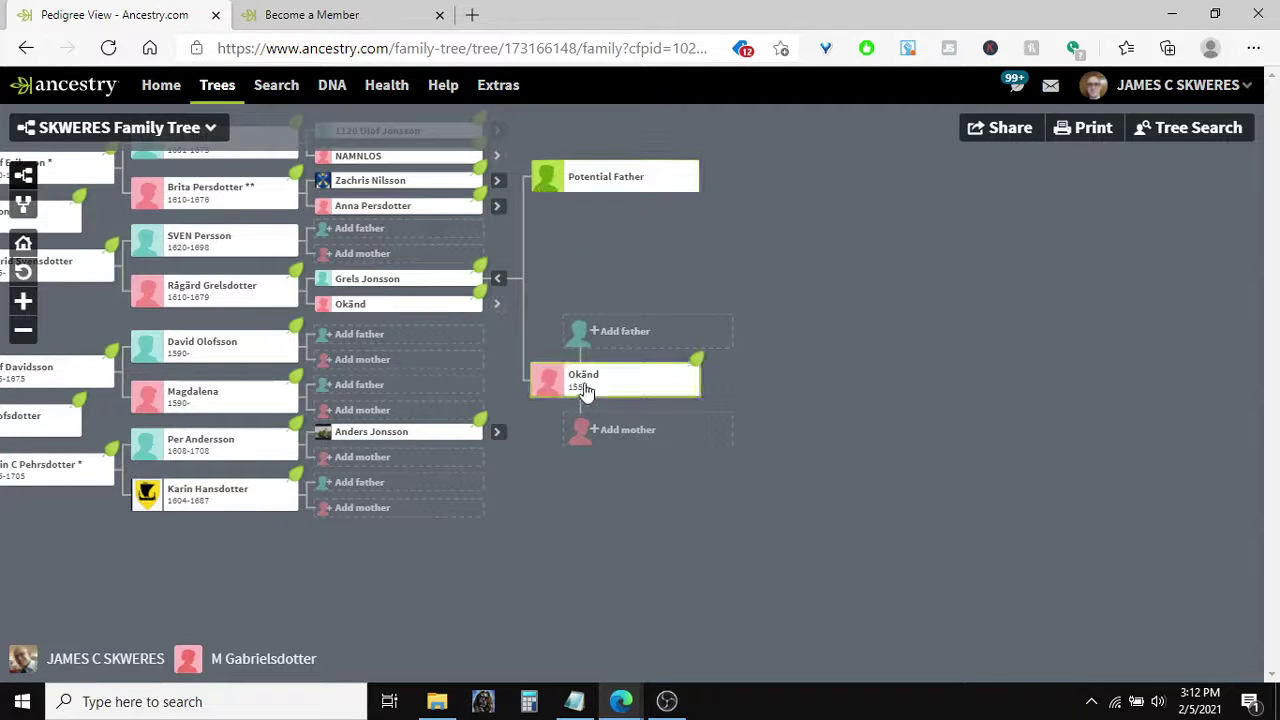
pyautogui.click(548, 185)
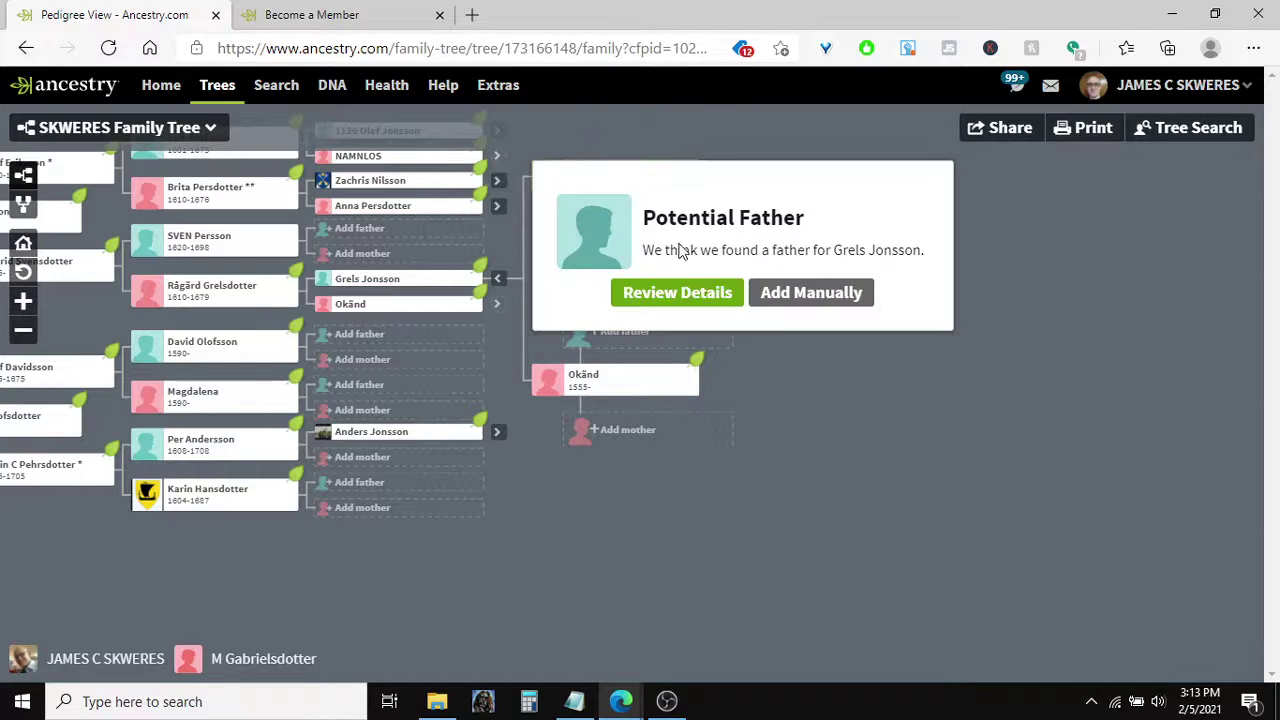
pyautogui.click(708, 294)
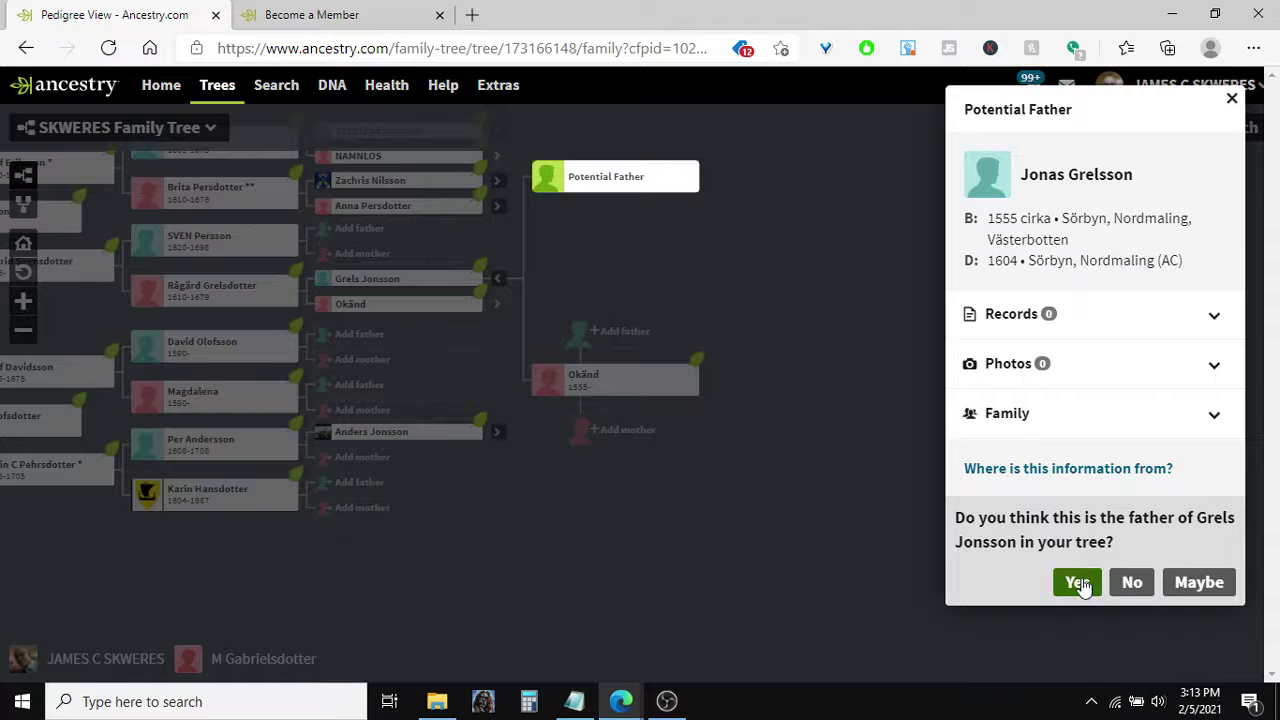
pyautogui.click(1076, 583)
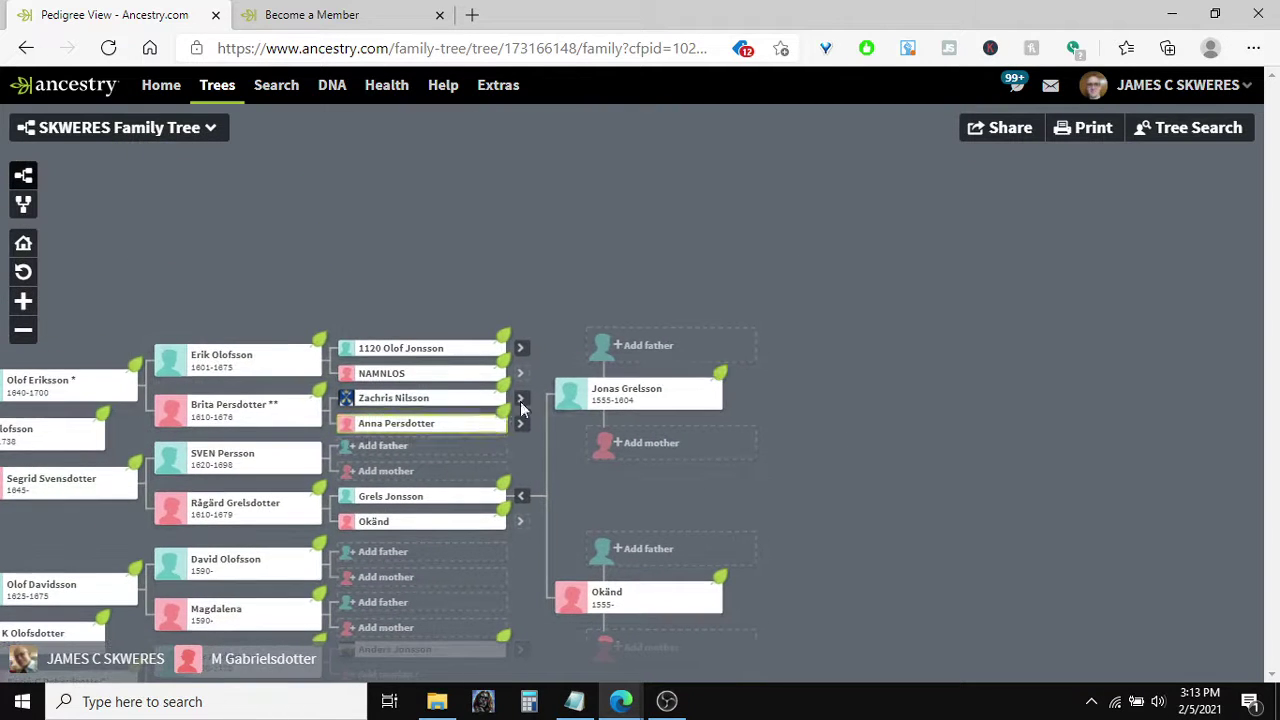
# Step: Expand the line of the woman listed below the blue-crest ancestor and accept the potential mother suggested for her father
pyautogui.click(521, 419)
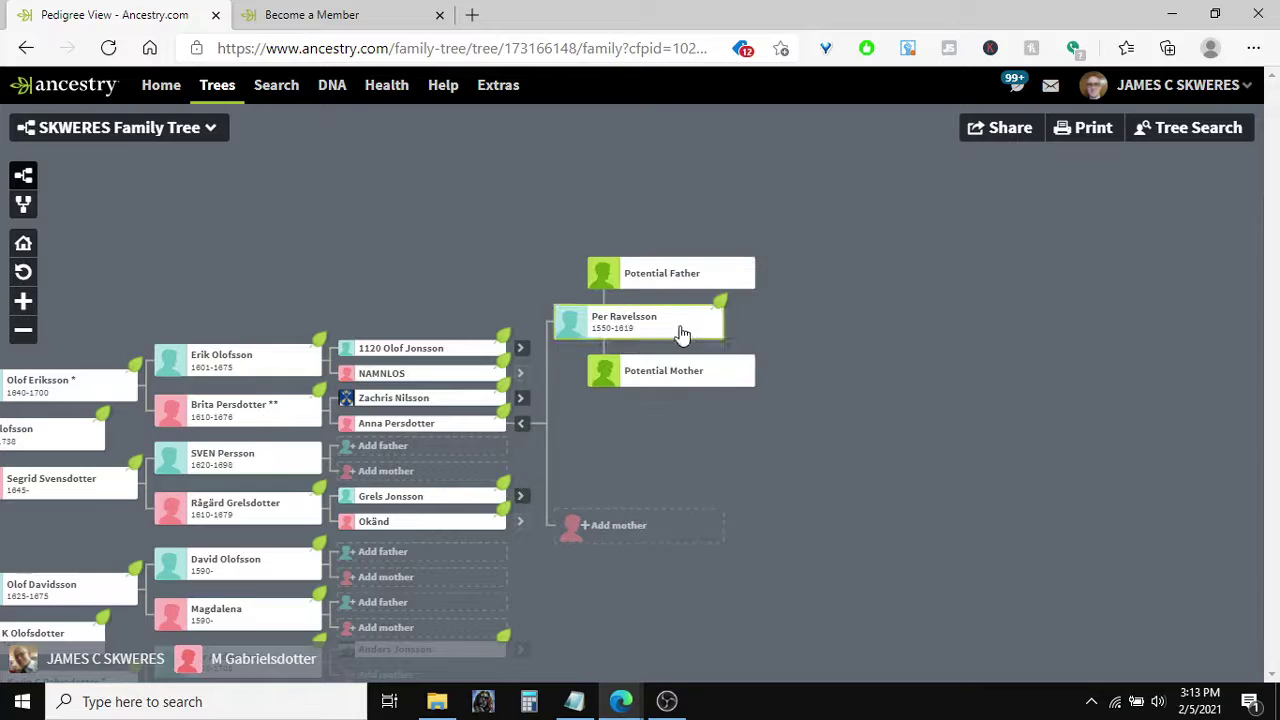
pyautogui.click(609, 374)
pyautogui.click(746, 486)
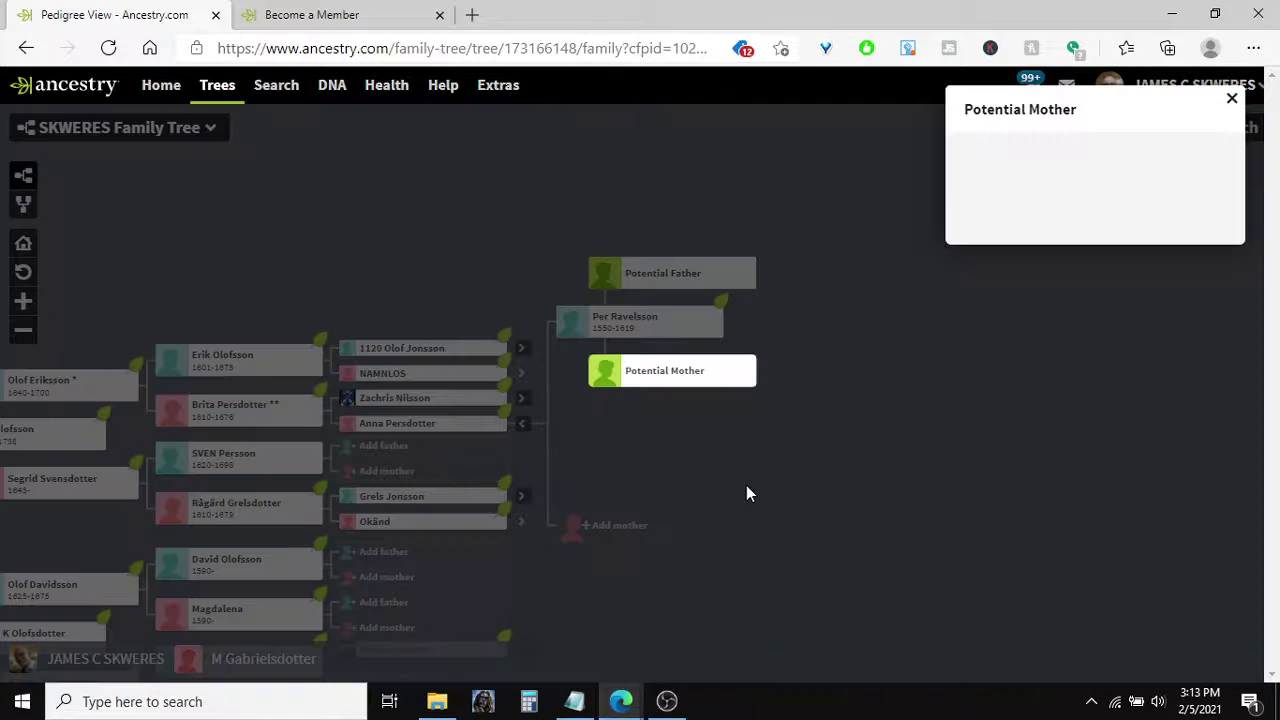
pyautogui.click(1085, 603)
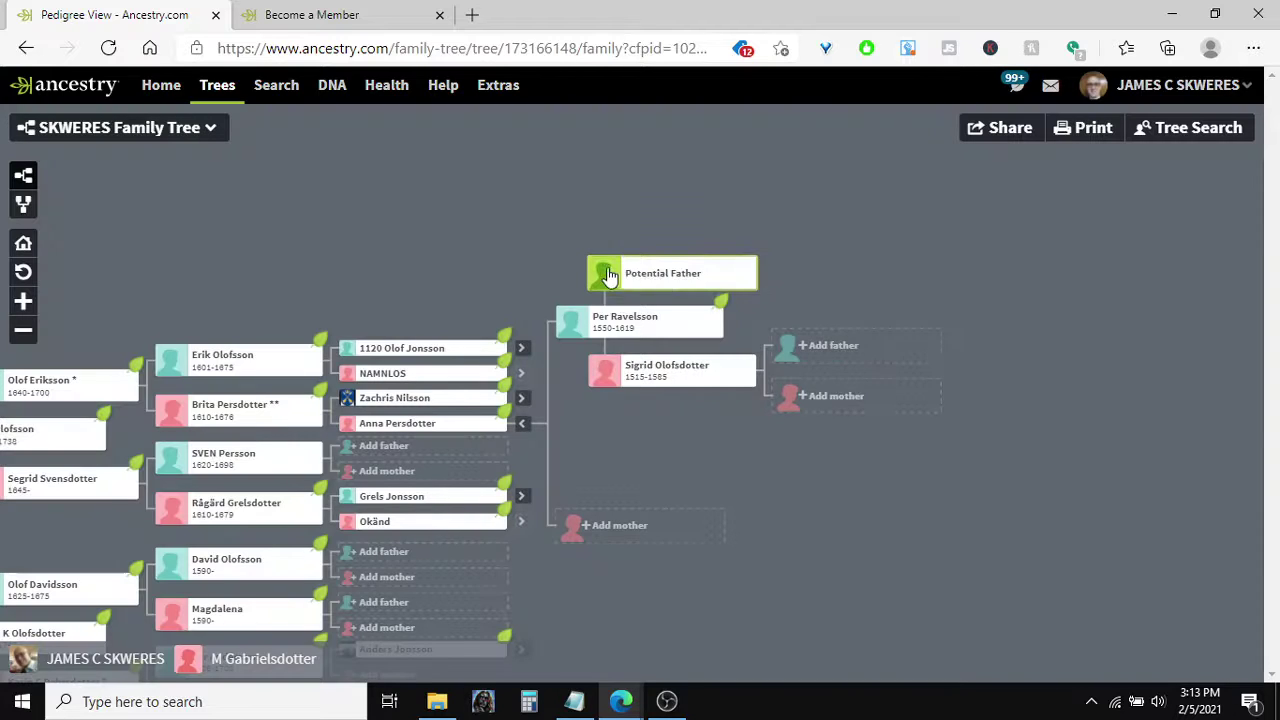
# Step: Review the potential father suggested for that same woman's father and accept him into the tree
pyautogui.click(632, 300)
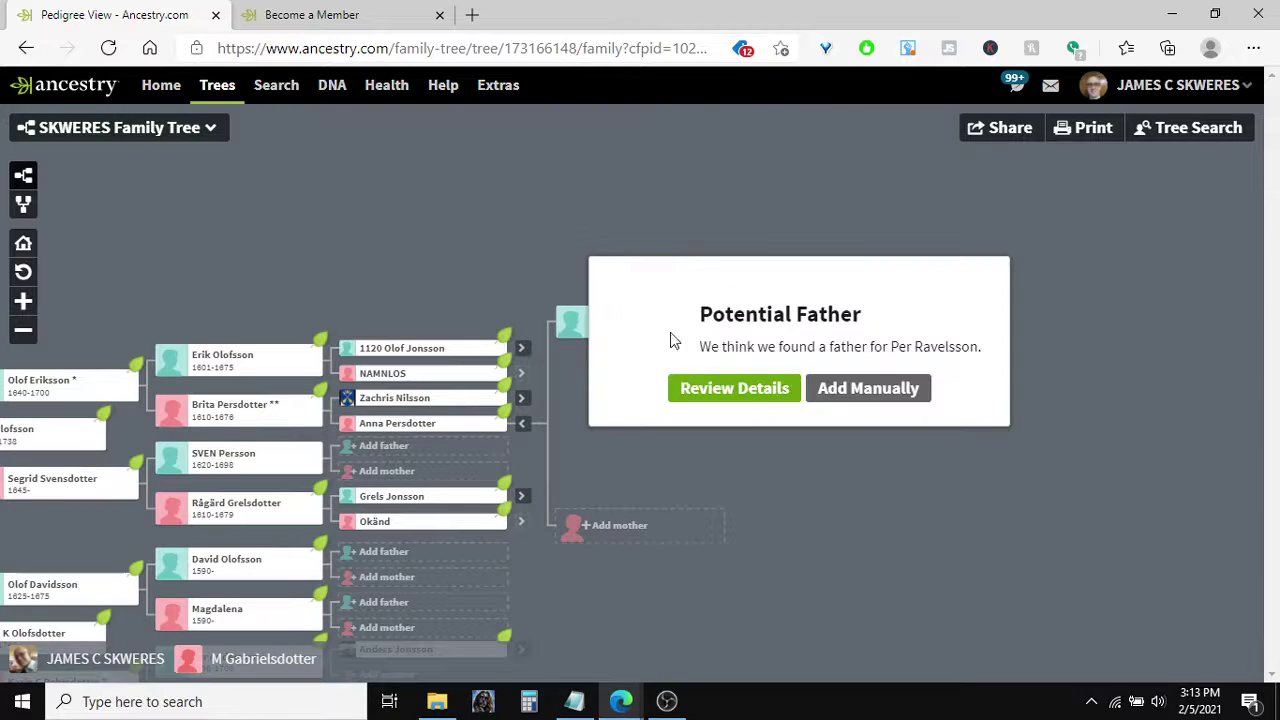
pyautogui.click(740, 392)
pyautogui.click(1092, 563)
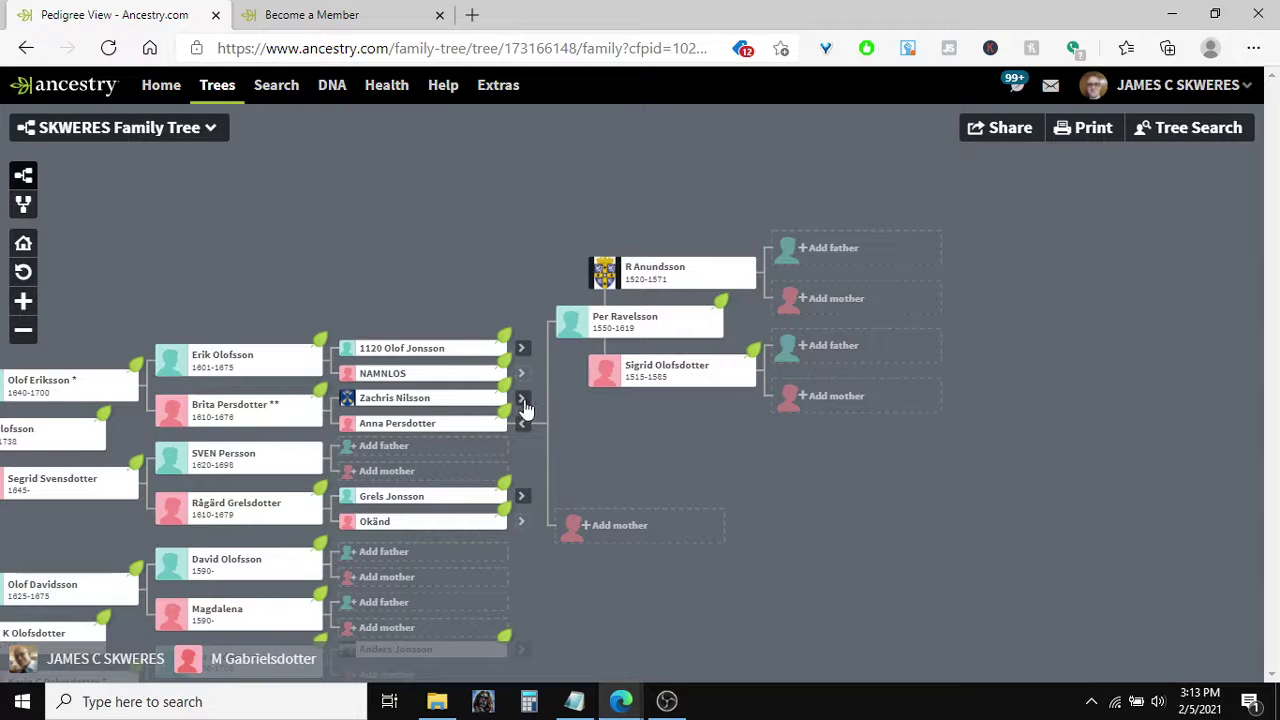
# Step: Expand the blue-crest ancestor's line and accept the potential mother suggested for his father after reviewing her details
pyautogui.click(522, 402)
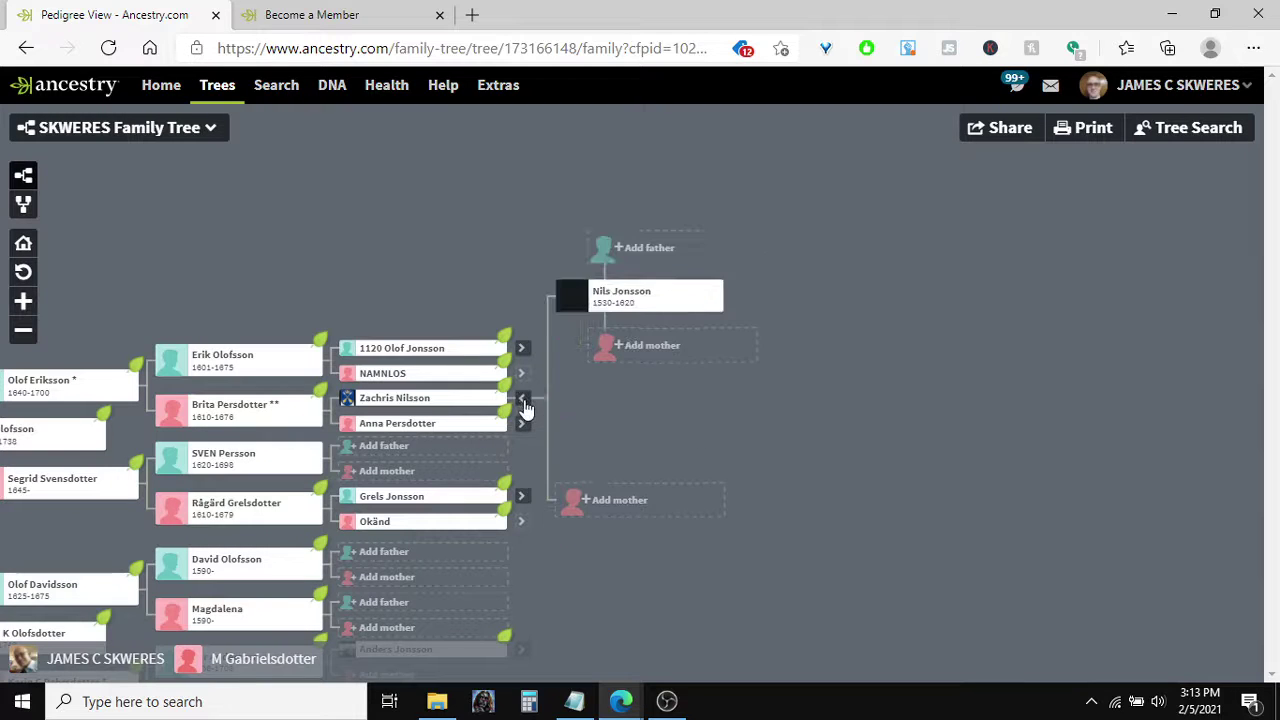
pyautogui.click(608, 357)
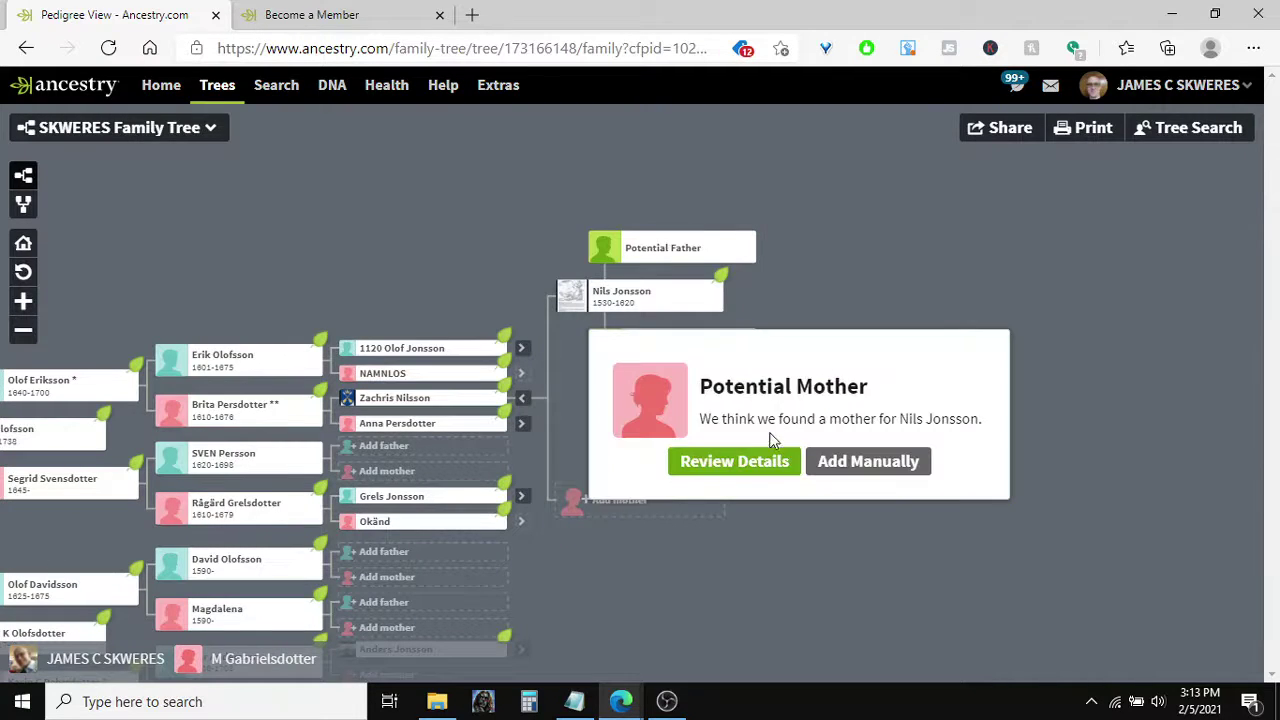
pyautogui.click(765, 459)
pyautogui.click(1080, 540)
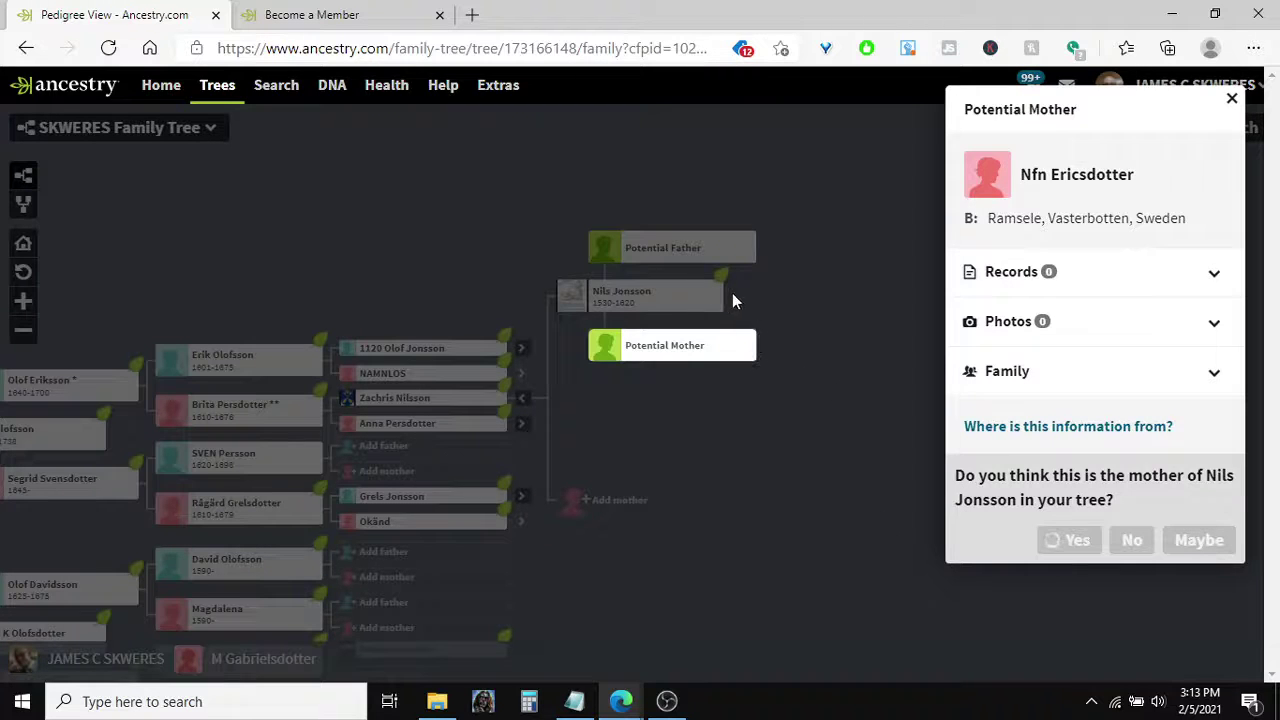
# Step: Review the potential father suggested for the blue-crest ancestor's father, accept him into the tree and dismiss the confirmation
pyautogui.click(607, 250)
pyautogui.click(607, 250)
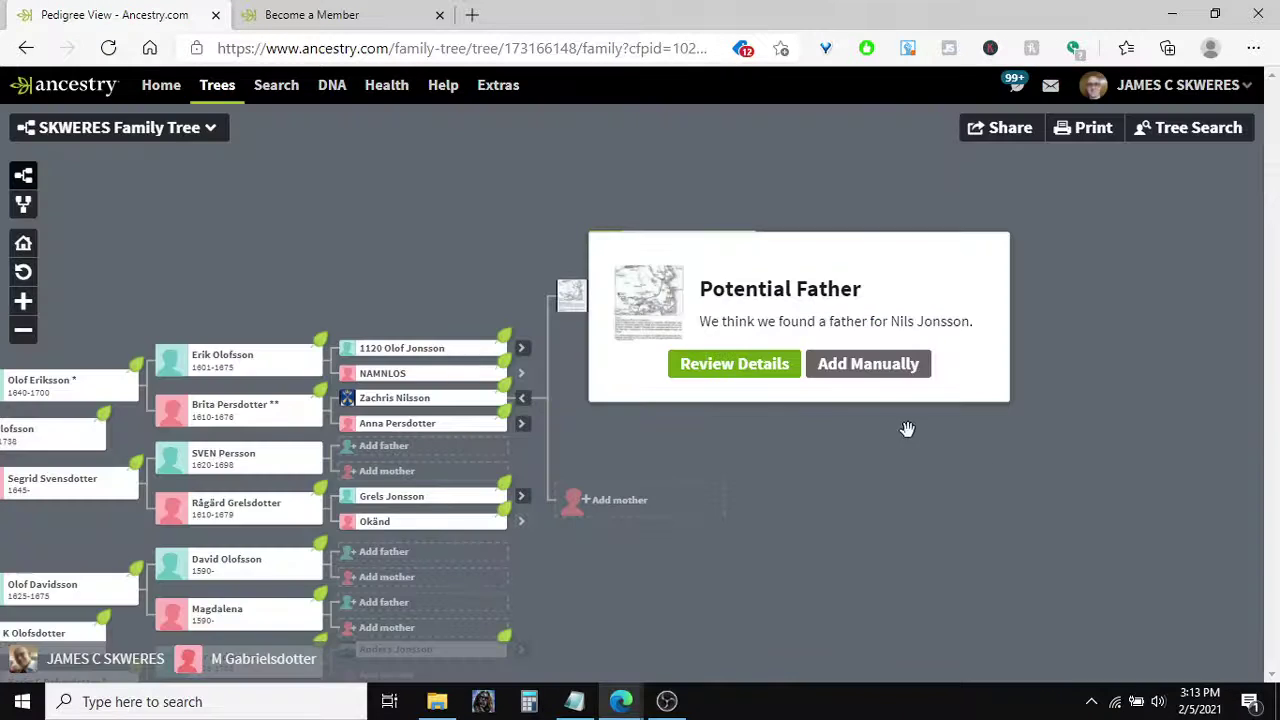
pyautogui.click(773, 386)
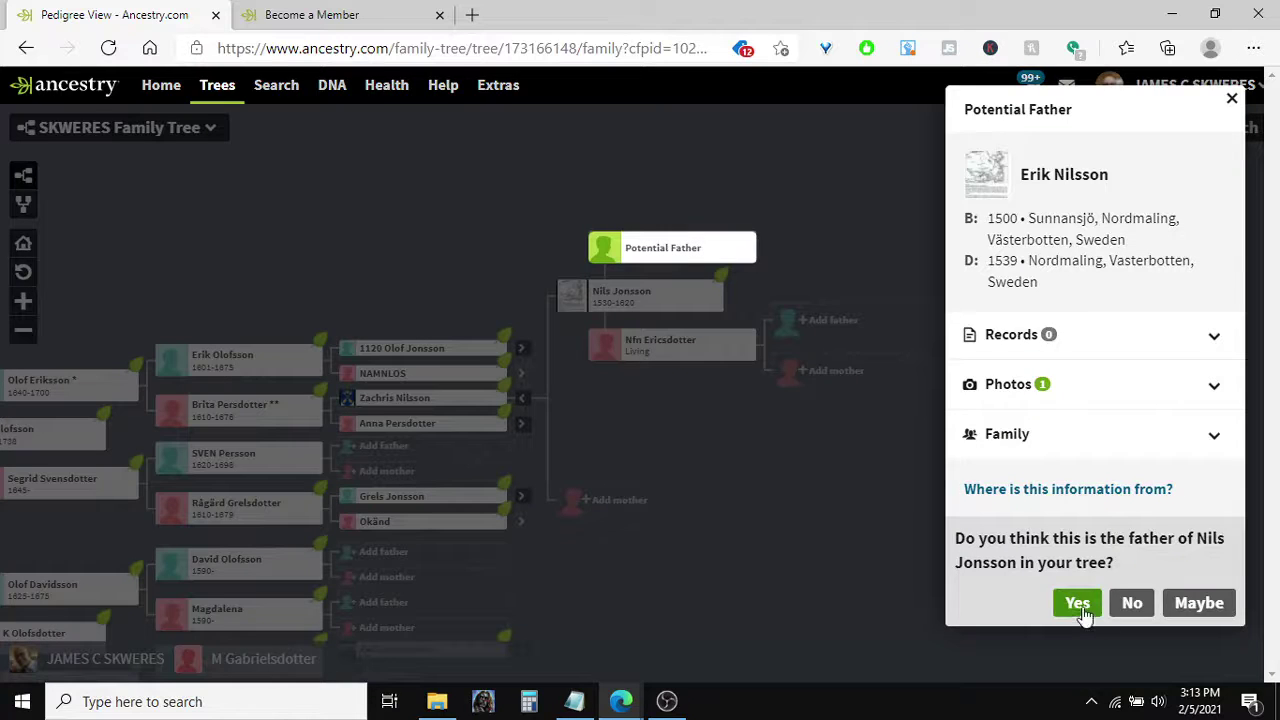
pyautogui.click(1062, 600)
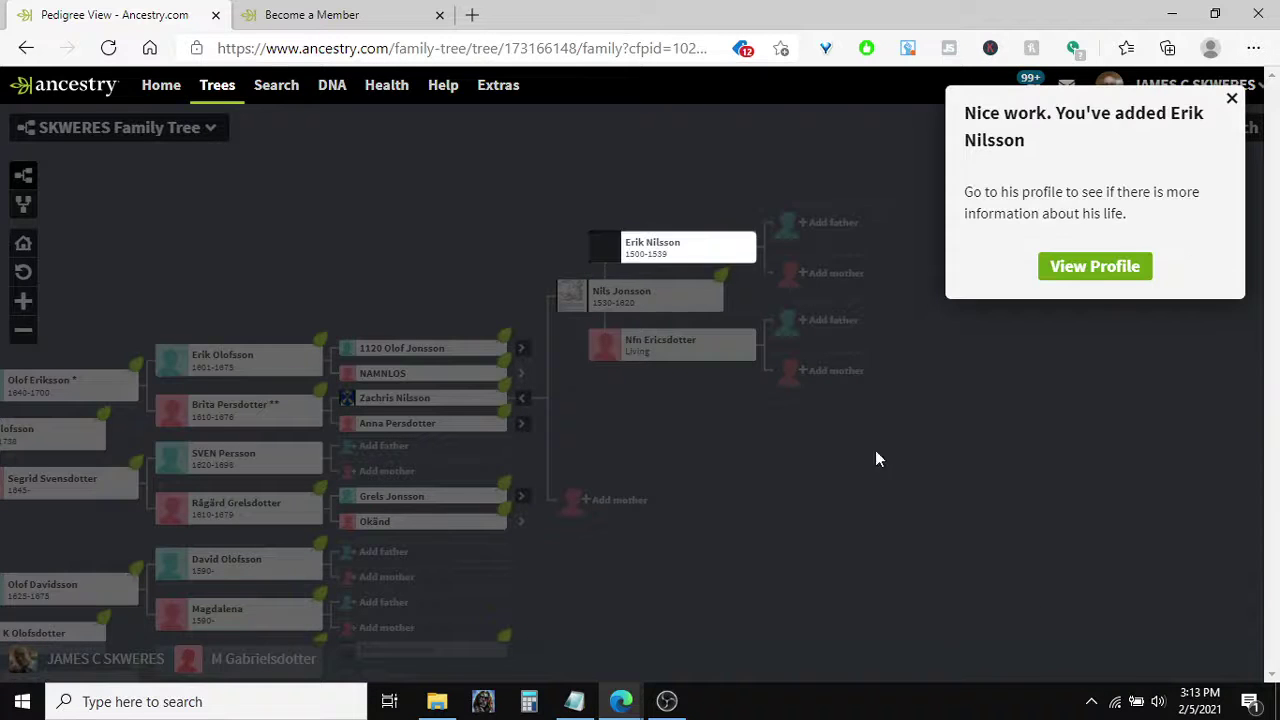
pyautogui.click(846, 432)
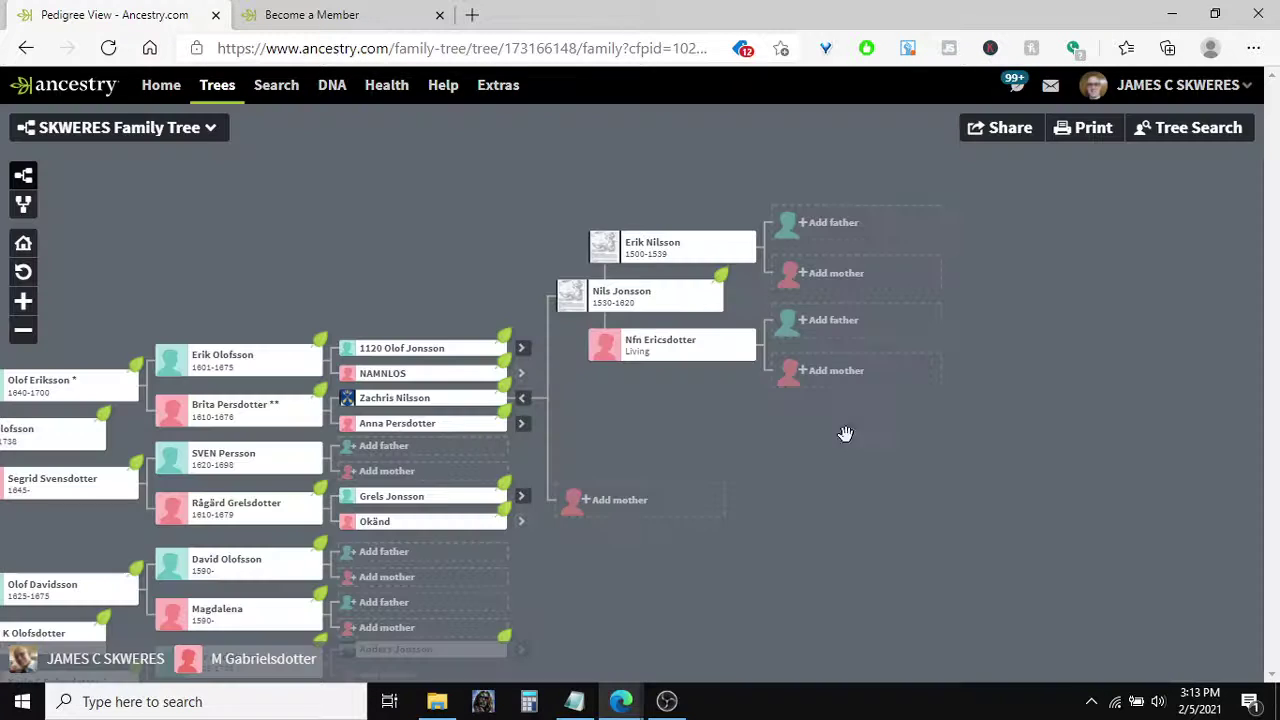
# Step: Expand the line of the 1601–1675 man's father to check it for potential parents
pyautogui.click(523, 350)
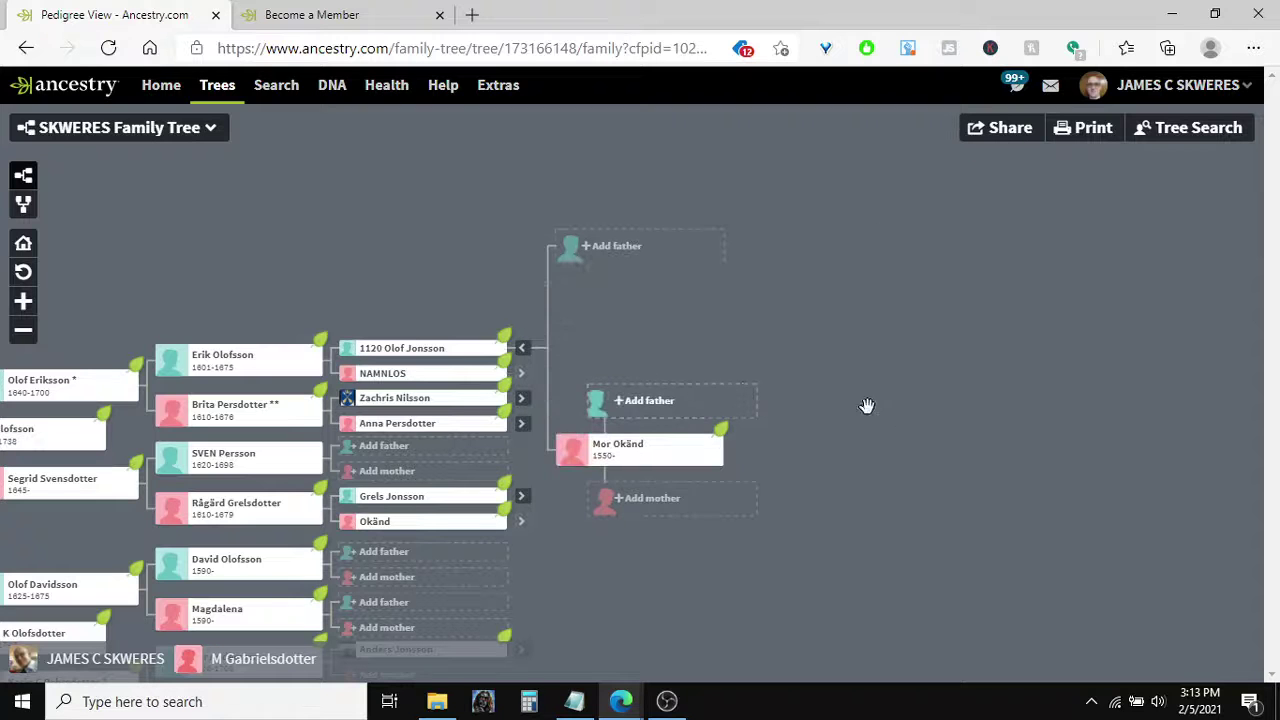
pyautogui.moveTo(163, 461); pyautogui.dragTo(618, 296)
pyautogui.moveTo(119, 594); pyautogui.dragTo(665, 602)
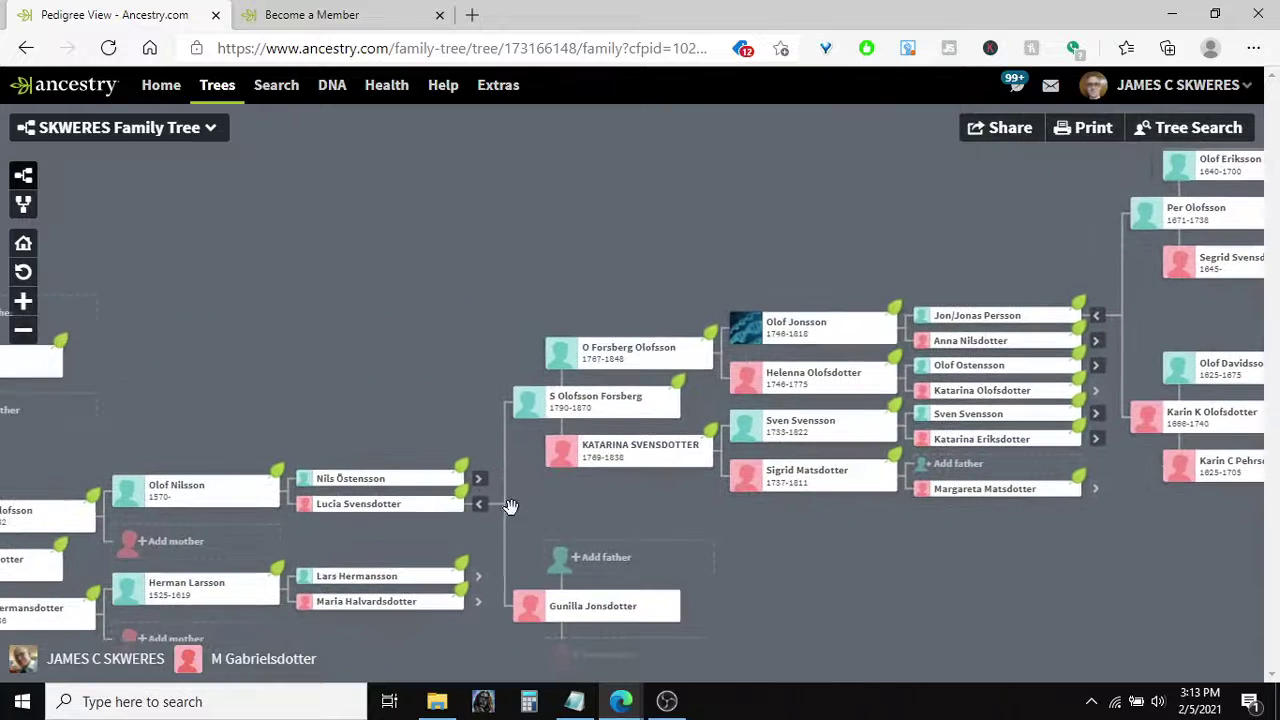
# Step: Expand the line of the father of the man born in 1570, including the blue-shield ancestor at its end, to check for suggestions
pyautogui.click(481, 481)
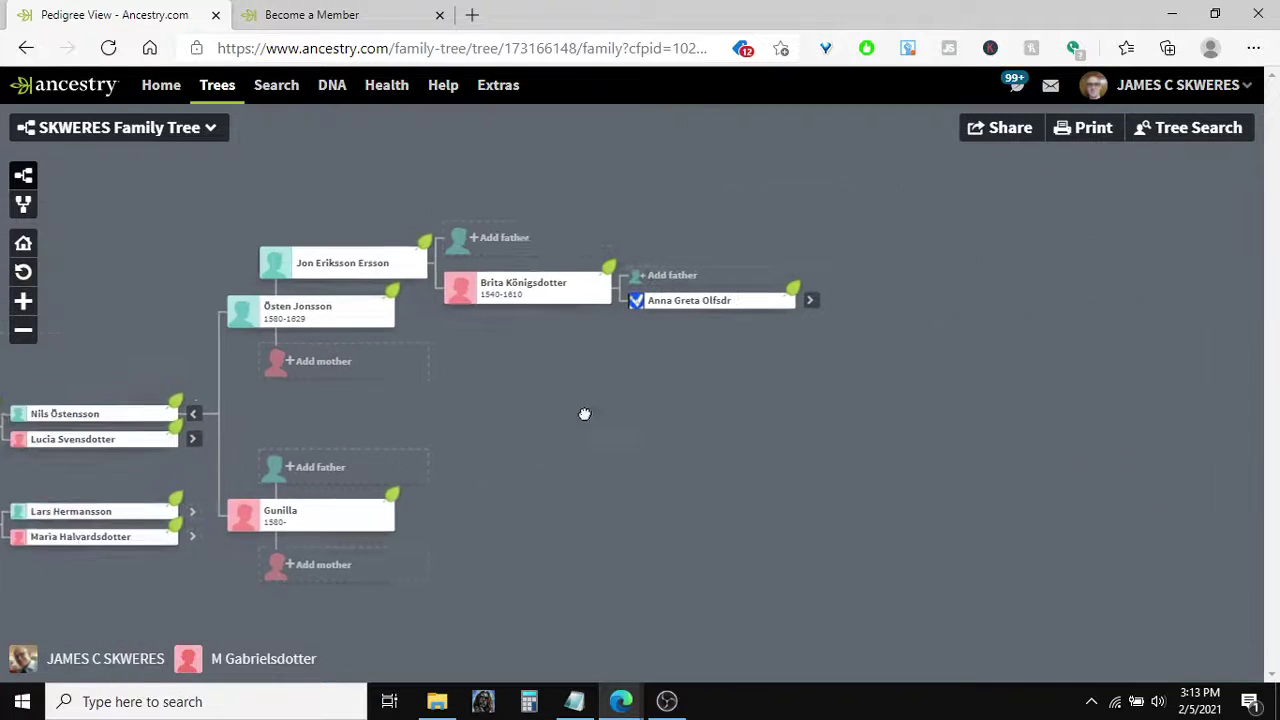
pyautogui.click(725, 318)
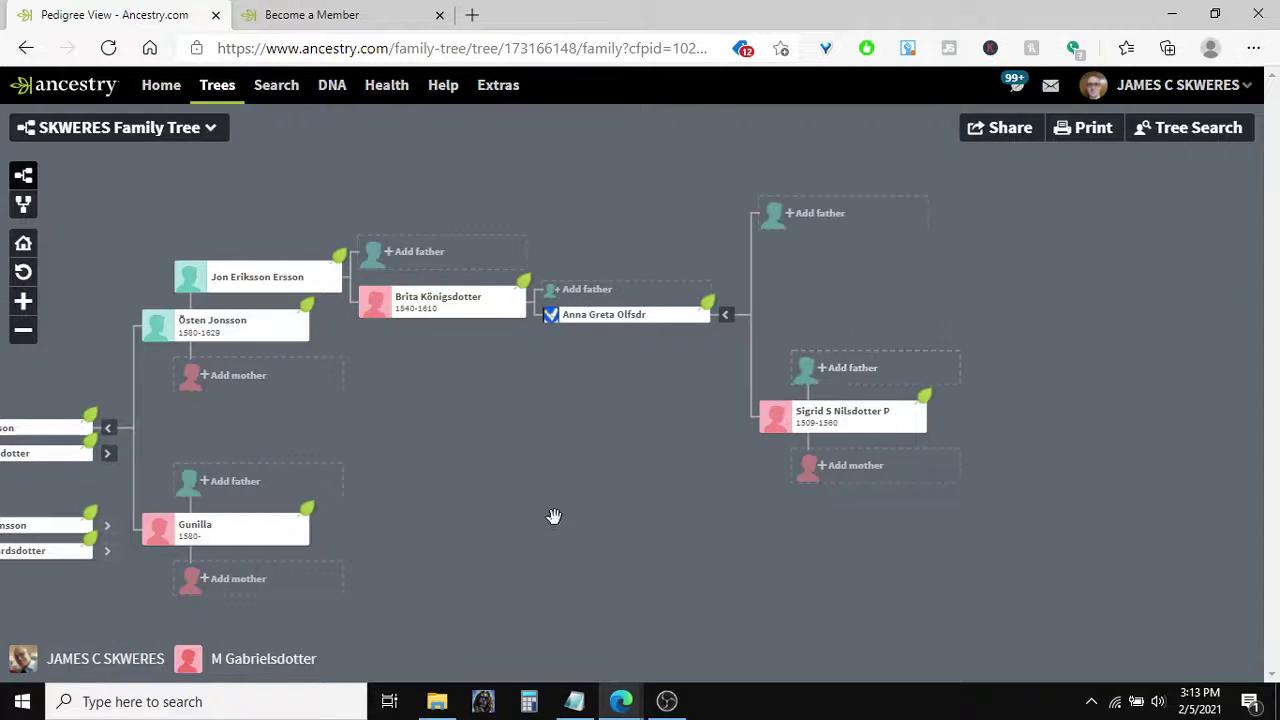
pyautogui.moveTo(566, 514); pyautogui.dragTo(1183, 371)
pyautogui.moveTo(279, 513); pyautogui.dragTo(548, 622)
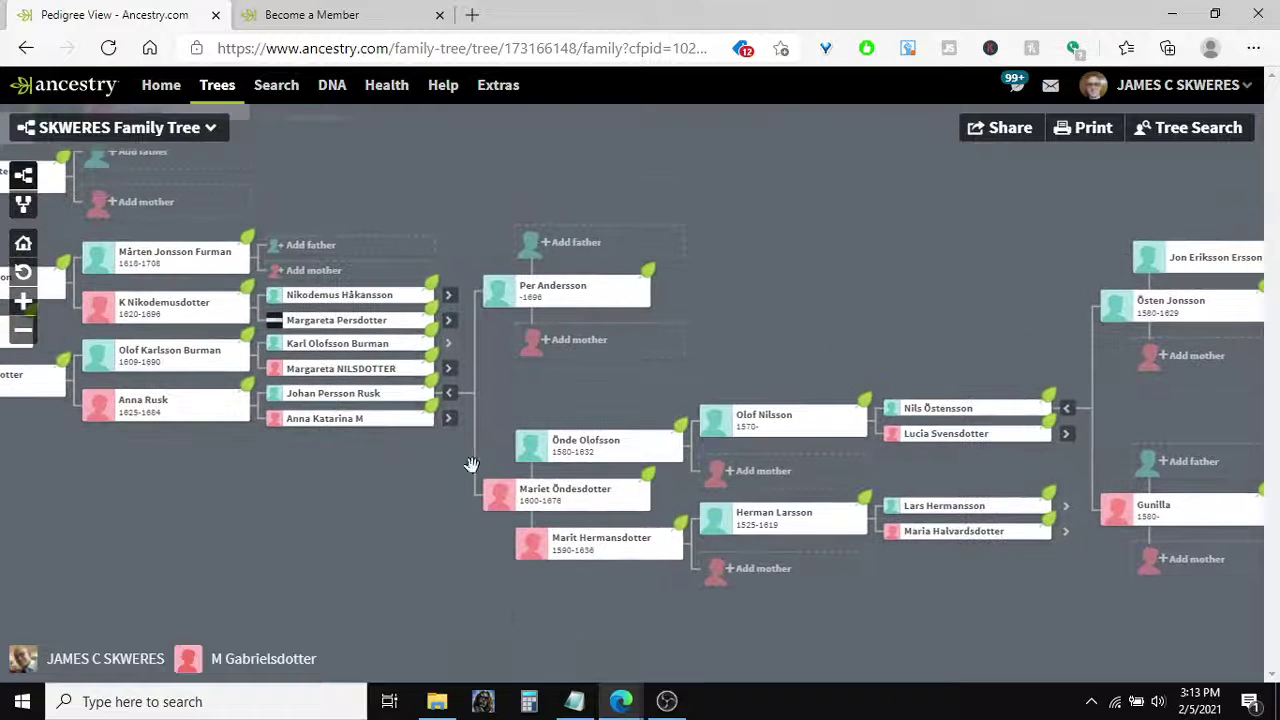
# Step: Expand the line of the 1609–1690 man's mother, and that of the 1620–1696 woman's mother with the black-and-white picture
pyautogui.click(449, 370)
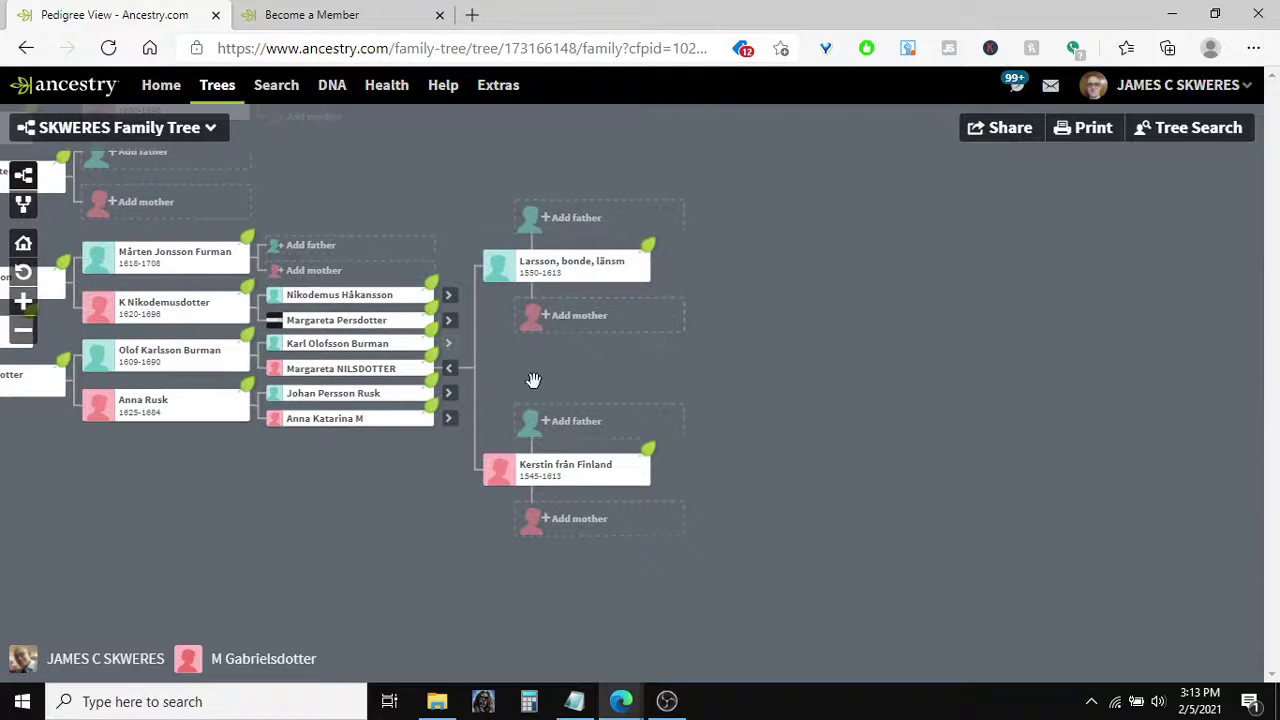
pyautogui.click(449, 321)
pyautogui.moveTo(1097, 417); pyautogui.dragTo(770, 585)
# Step: Check each of the six outermost ancestors in the 1580–1625 man's branch for potential parents by expanding their lines one after another
pyautogui.click(747, 496)
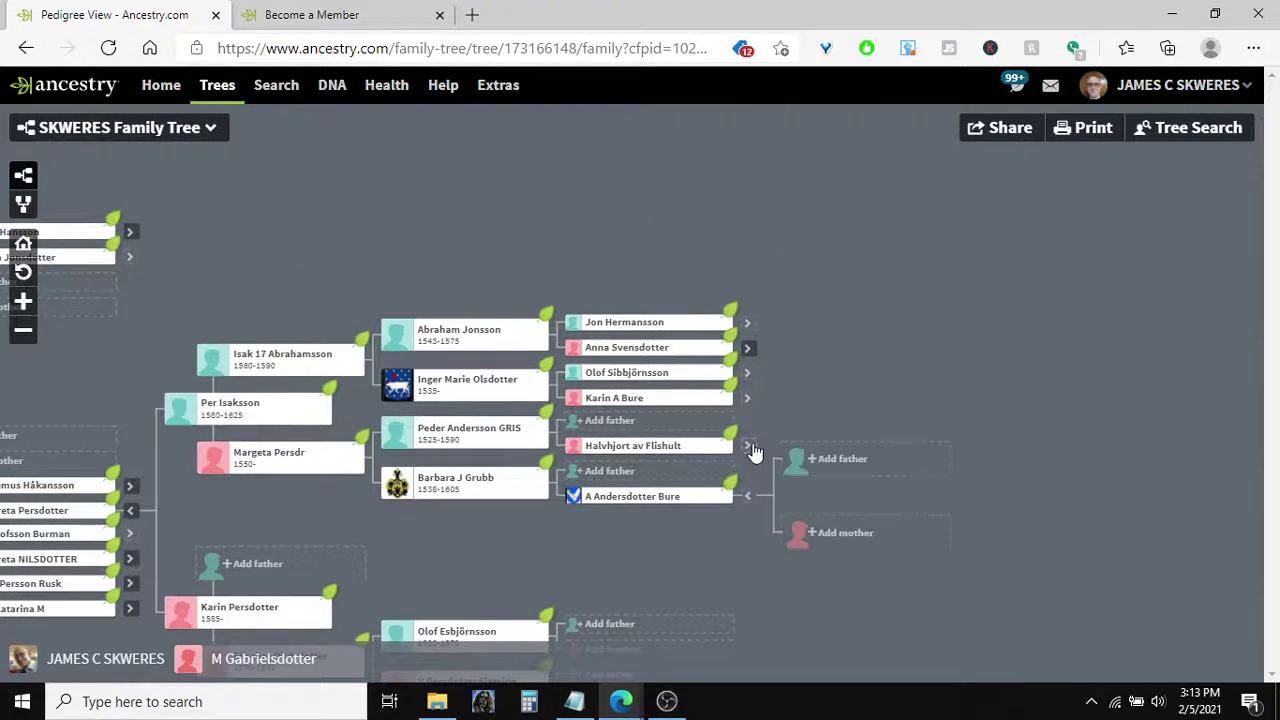
pyautogui.click(749, 447)
pyautogui.click(749, 400)
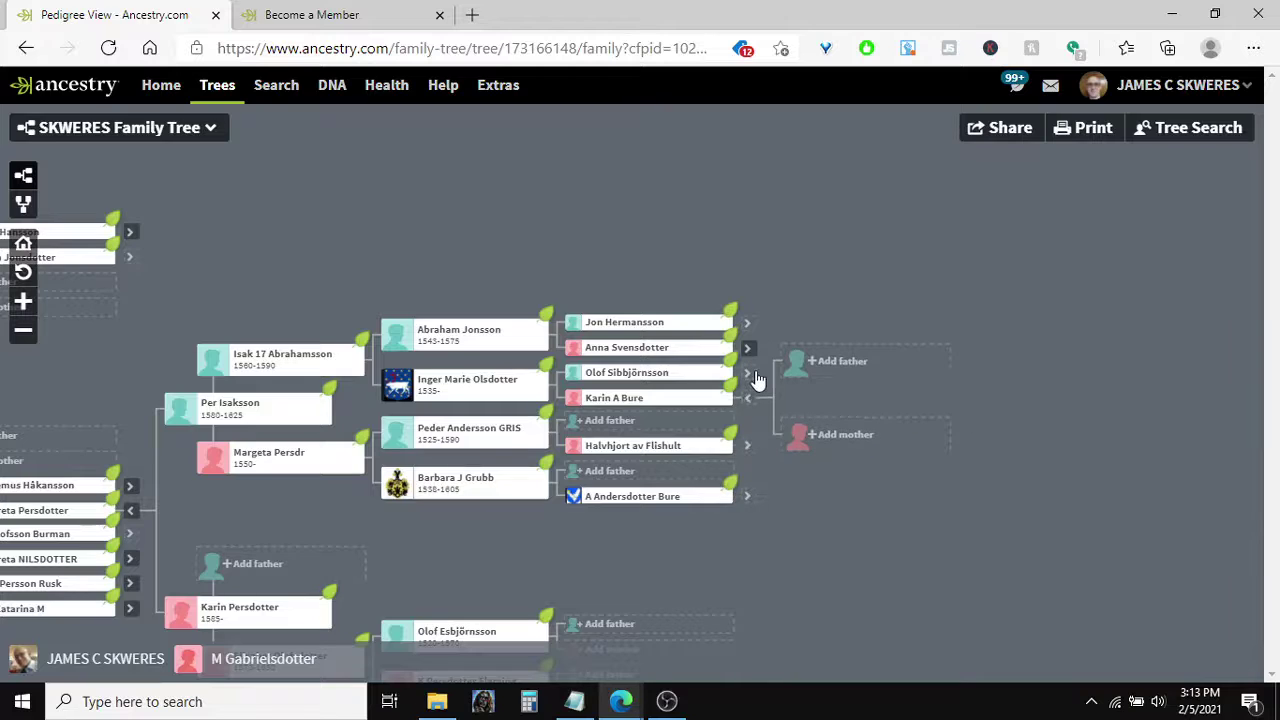
pyautogui.click(749, 373)
pyautogui.click(751, 350)
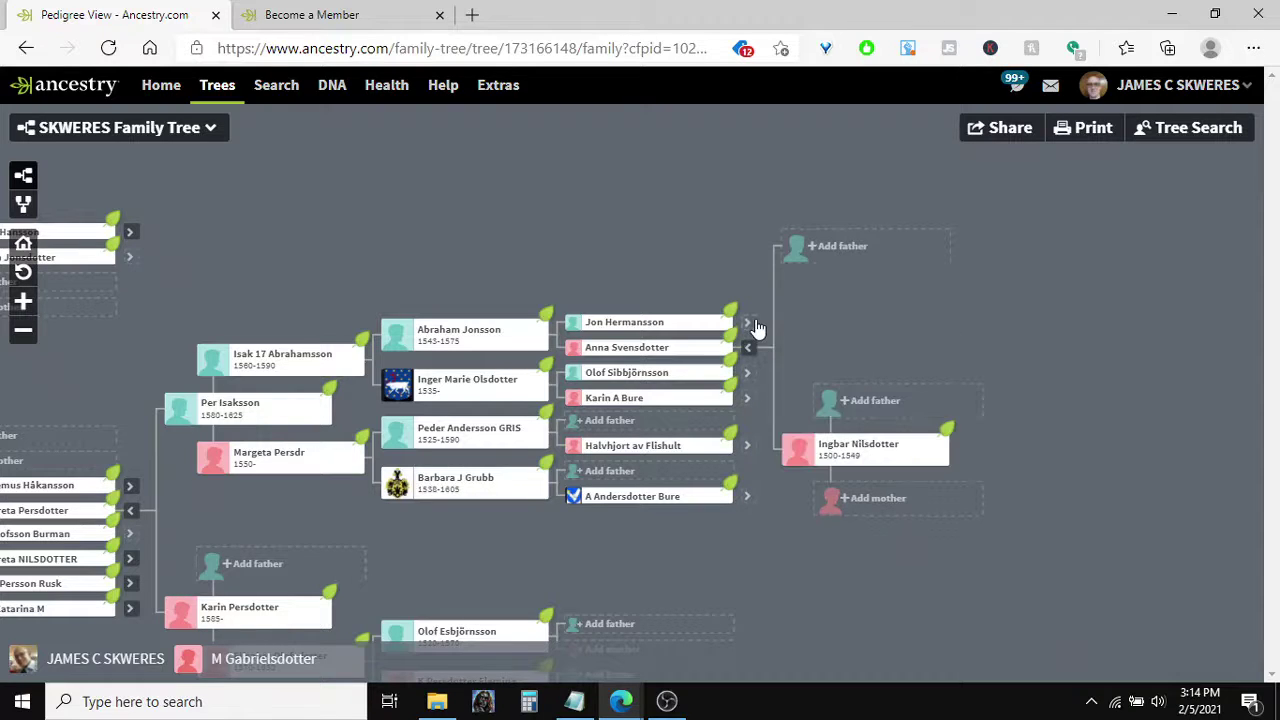
pyautogui.click(752, 325)
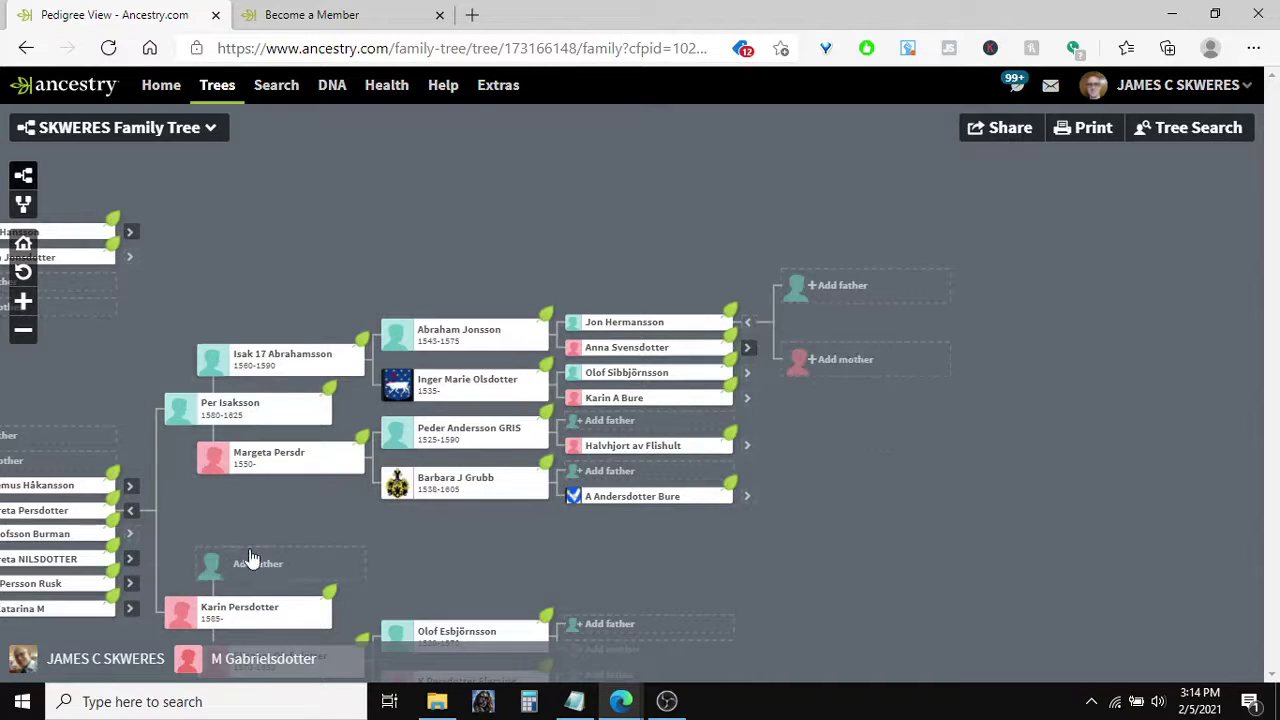
# Step: Expand the line of the 1620–1696 woman's father and the lines of both parents of the 1625–1675 man
pyautogui.click(135, 485)
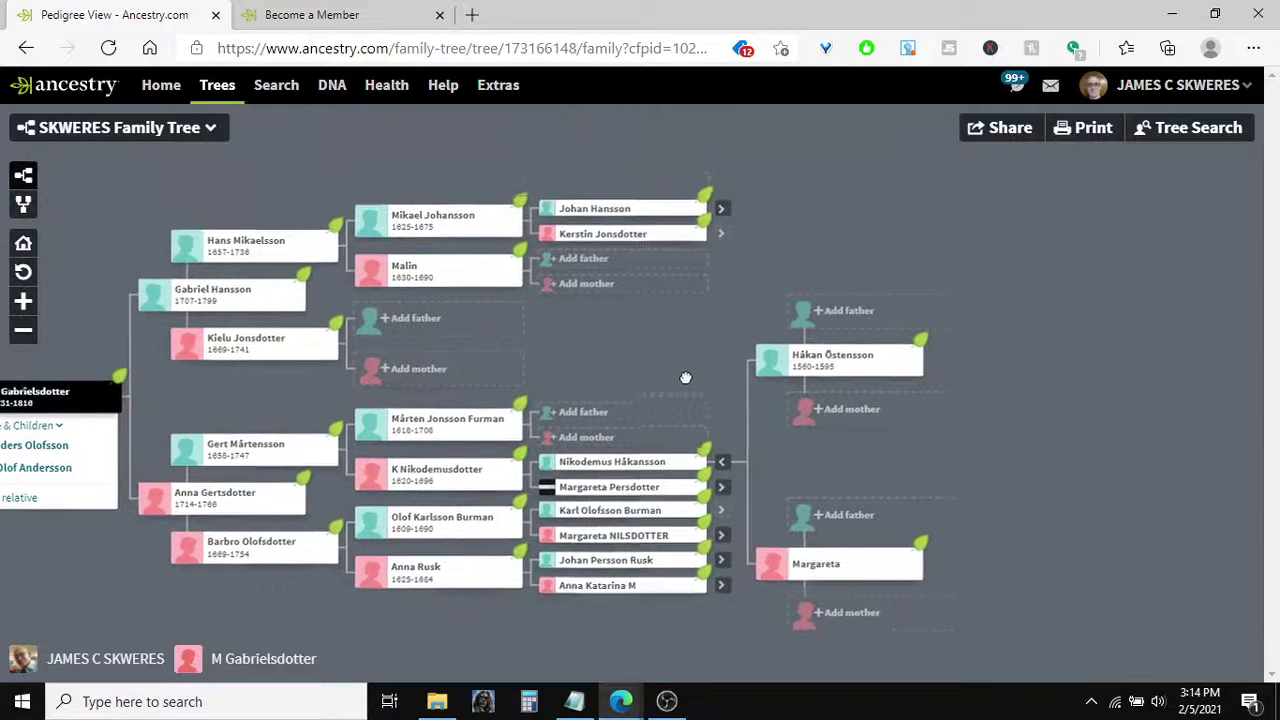
pyautogui.click(756, 341)
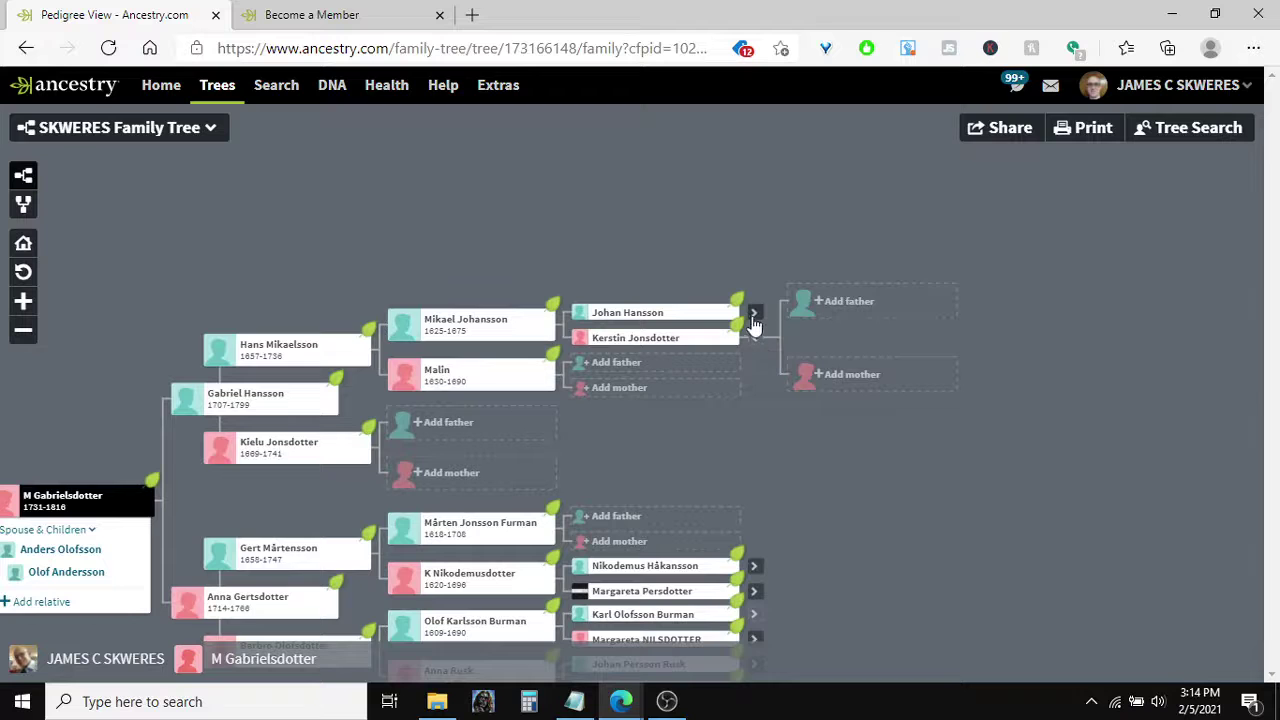
pyautogui.click(754, 314)
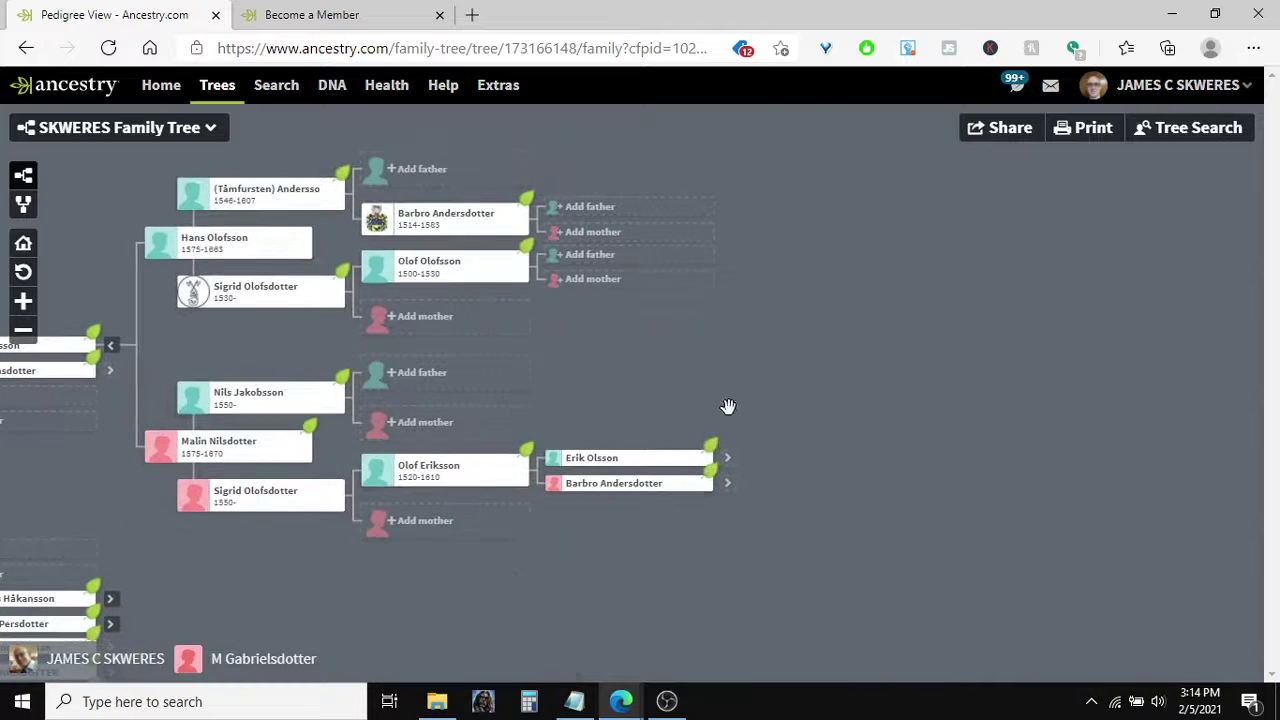
# Step: Expand the lines of the 1520–1610 man's parents to check for suggestions, and return to the tree's focus person
pyautogui.click(730, 485)
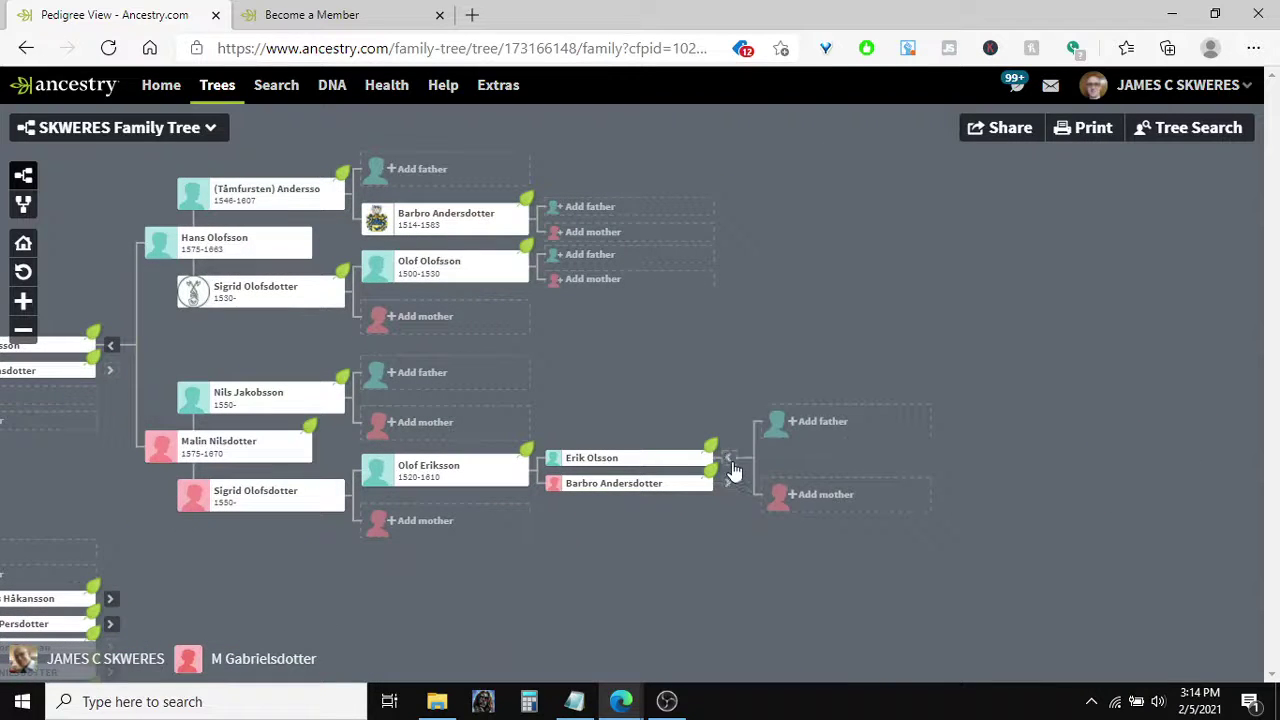
pyautogui.moveTo(616, 597); pyautogui.dragTo(950, 300)
pyautogui.moveTo(173, 565); pyautogui.dragTo(474, 664)
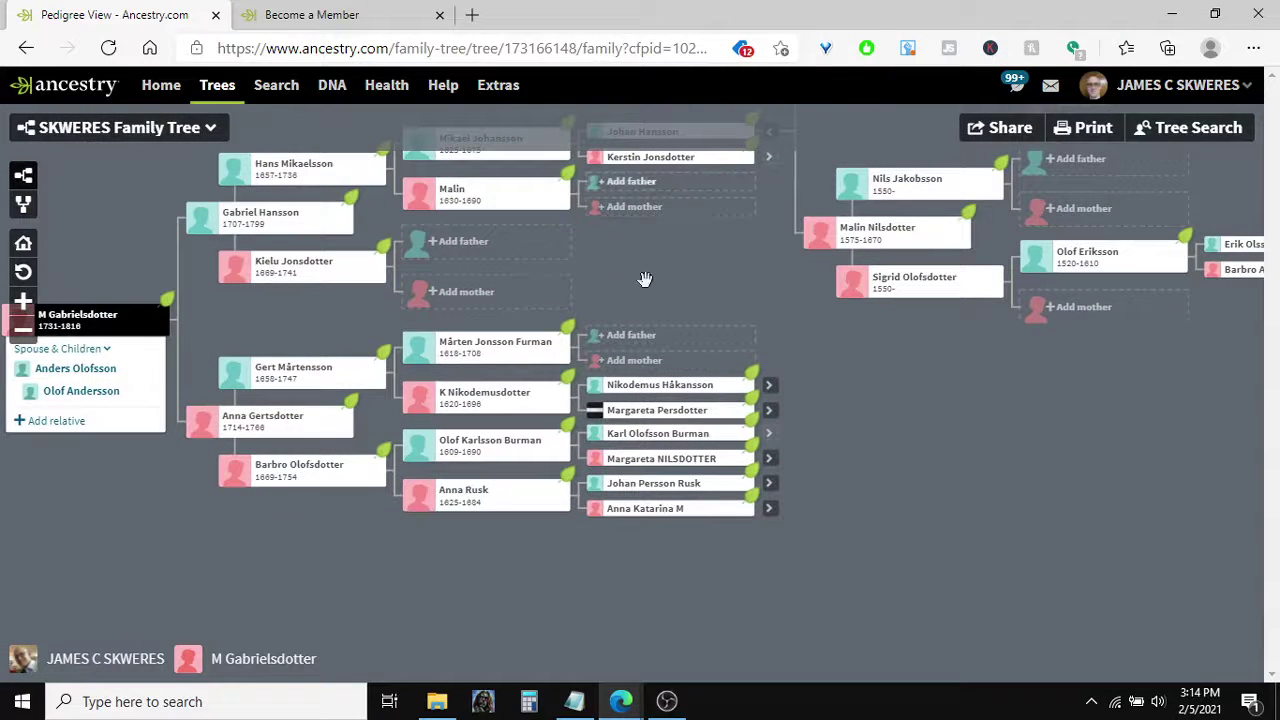
# Step: Expand the lines of the 1625–1684 woman's parents and three outermost ancestors in her father's branch to look for potential parents
pyautogui.click(769, 509)
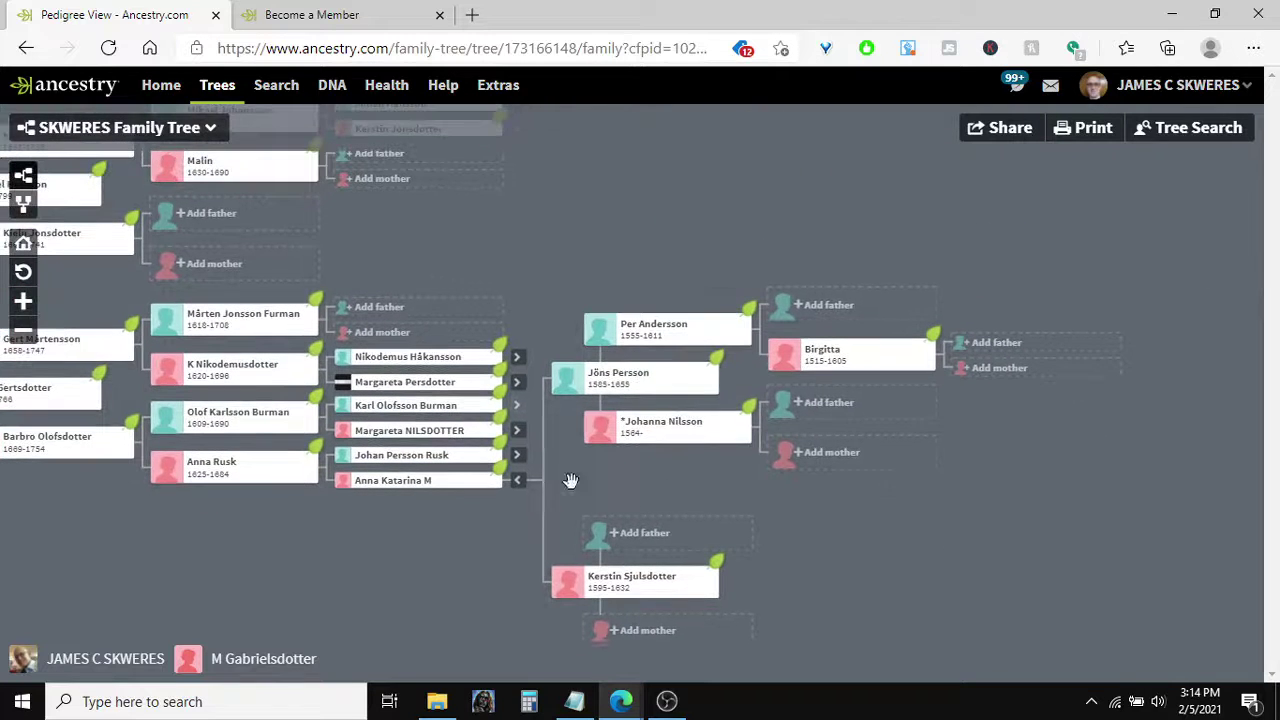
pyautogui.click(517, 455)
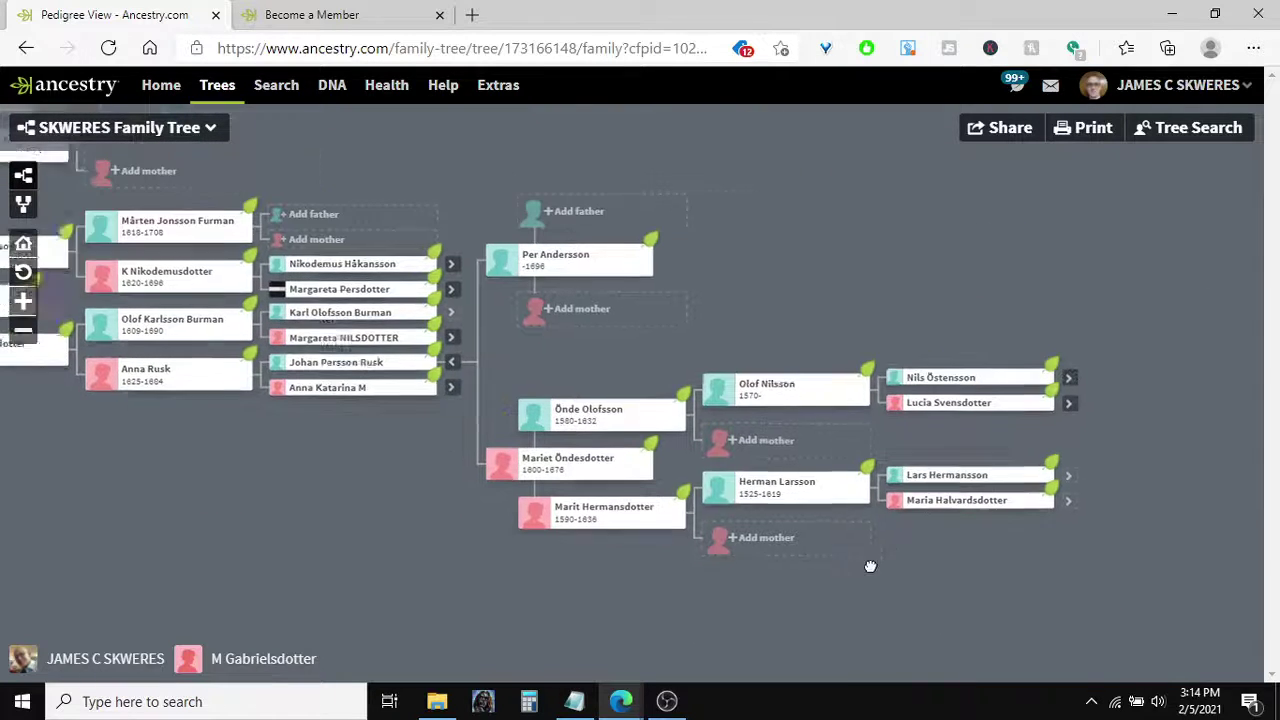
pyautogui.click(947, 534)
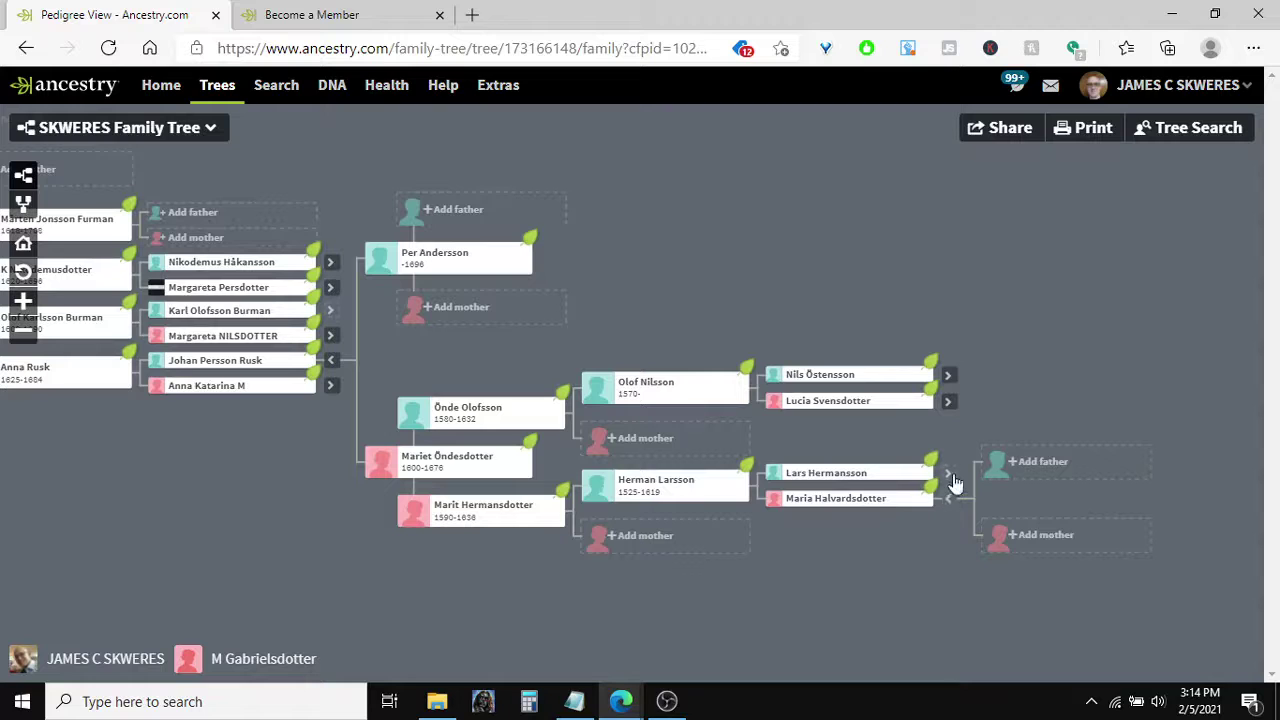
pyautogui.click(952, 474)
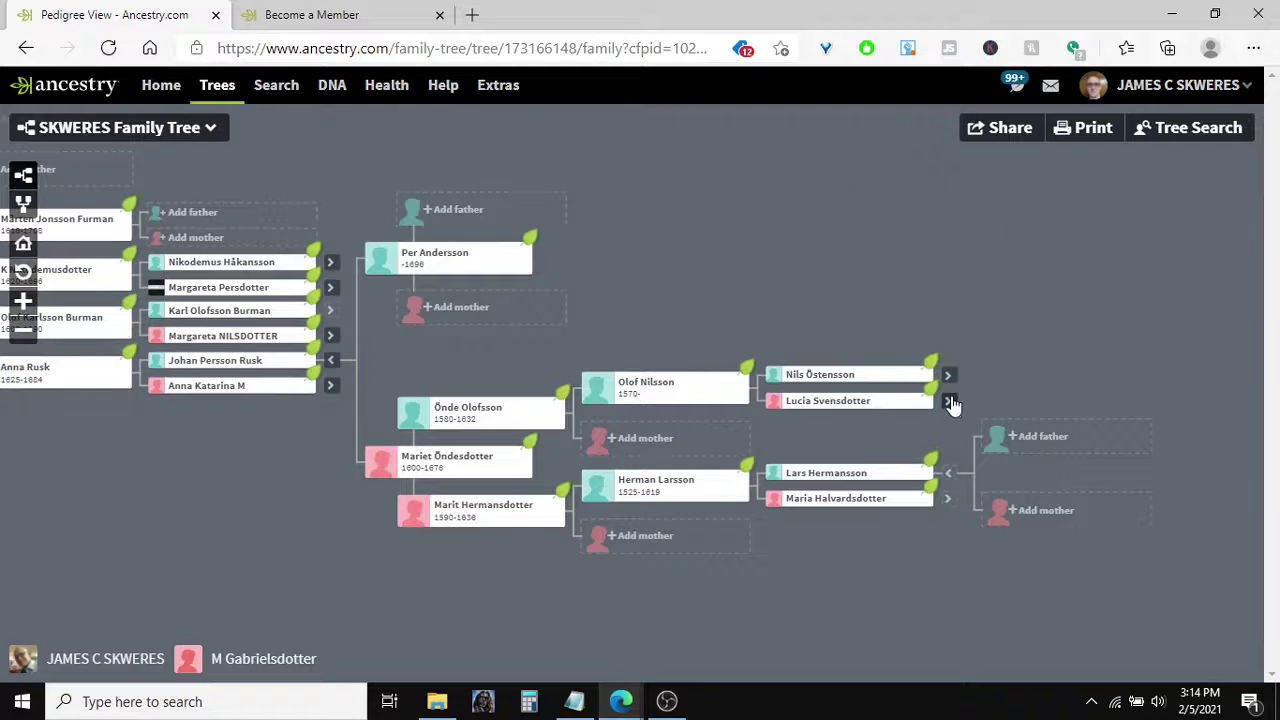
pyautogui.click(950, 402)
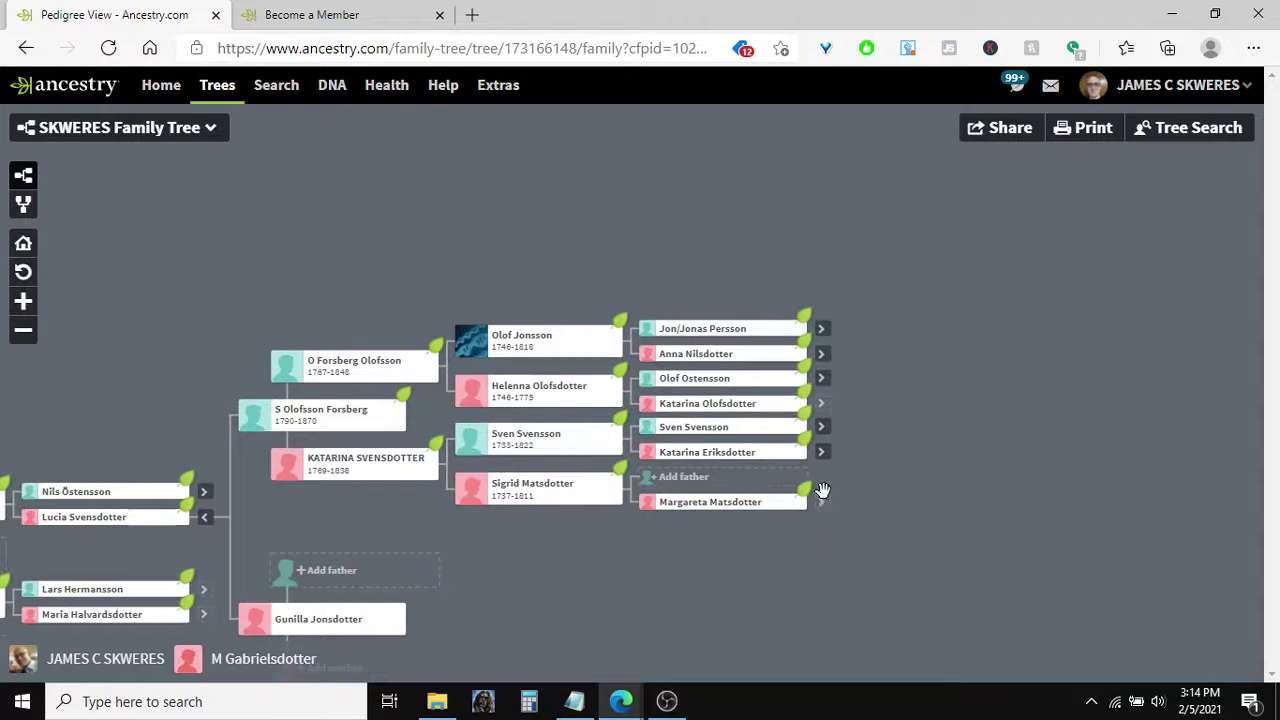
# Step: Expand the line of the 1733–1822 man's mother and its single outermost expandable ancestor to check for potential parents
pyautogui.click(821, 452)
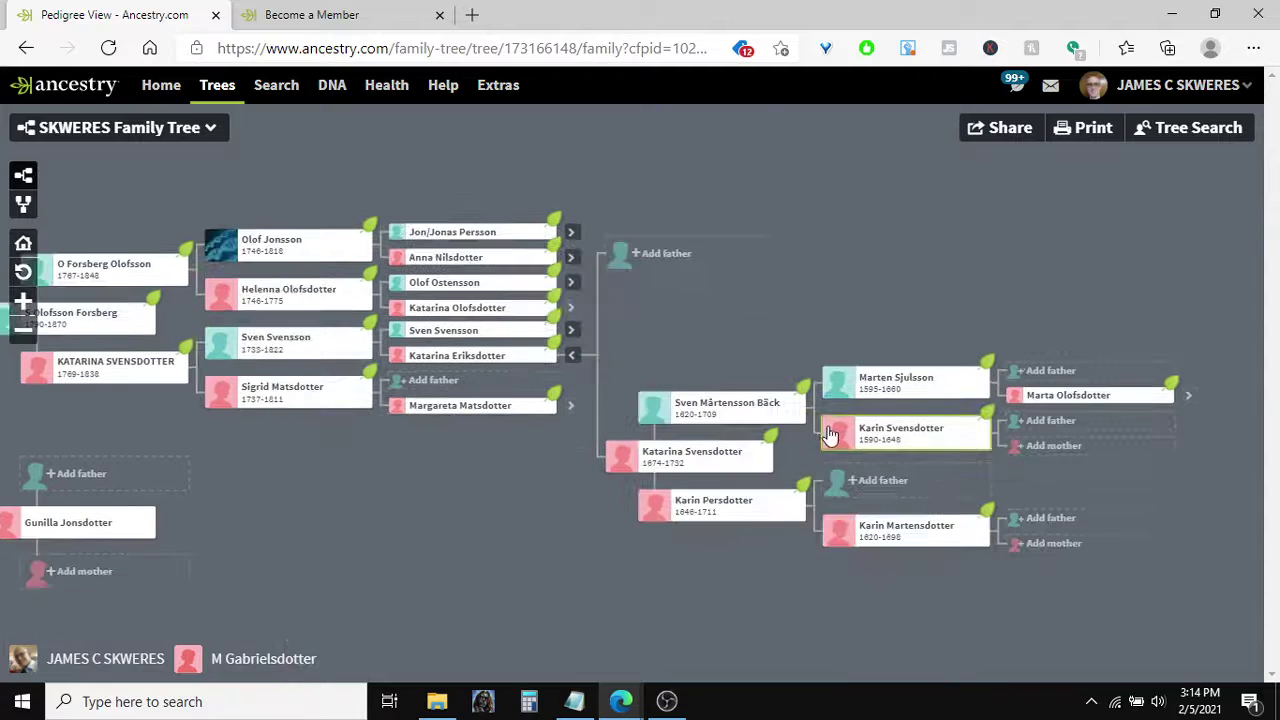
pyautogui.moveTo(962, 300); pyautogui.dragTo(723, 334)
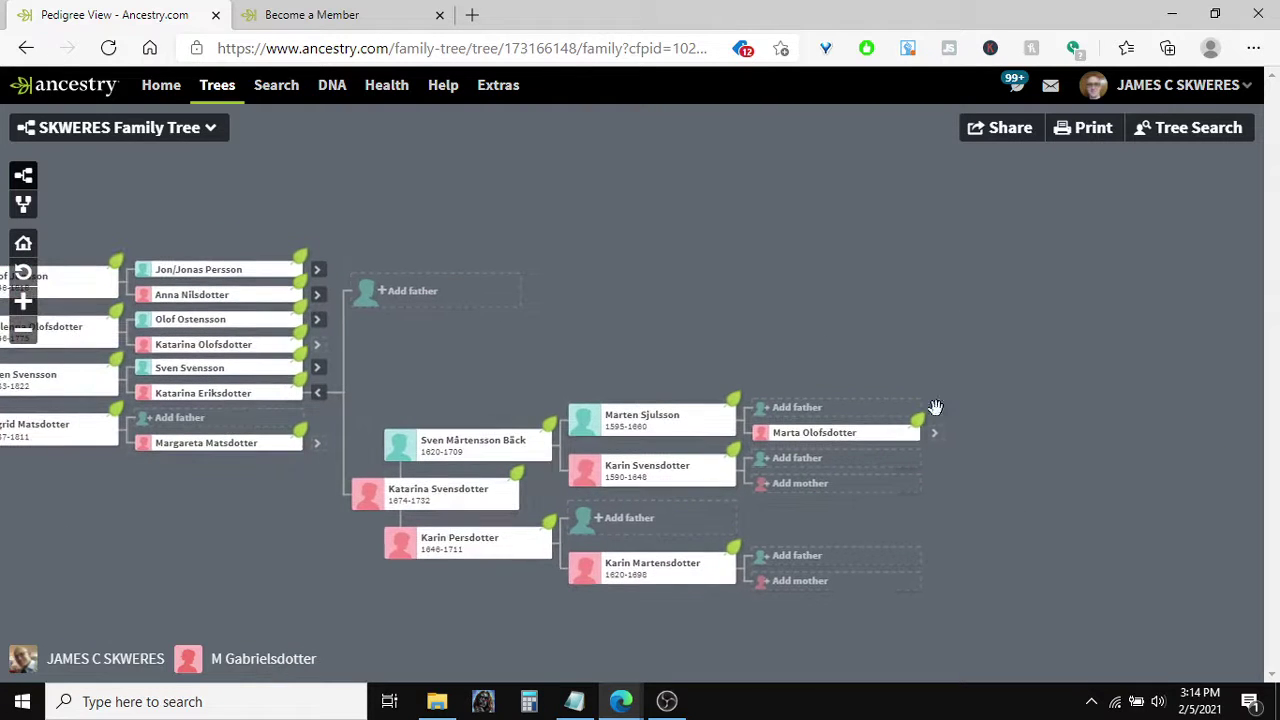
pyautogui.click(934, 432)
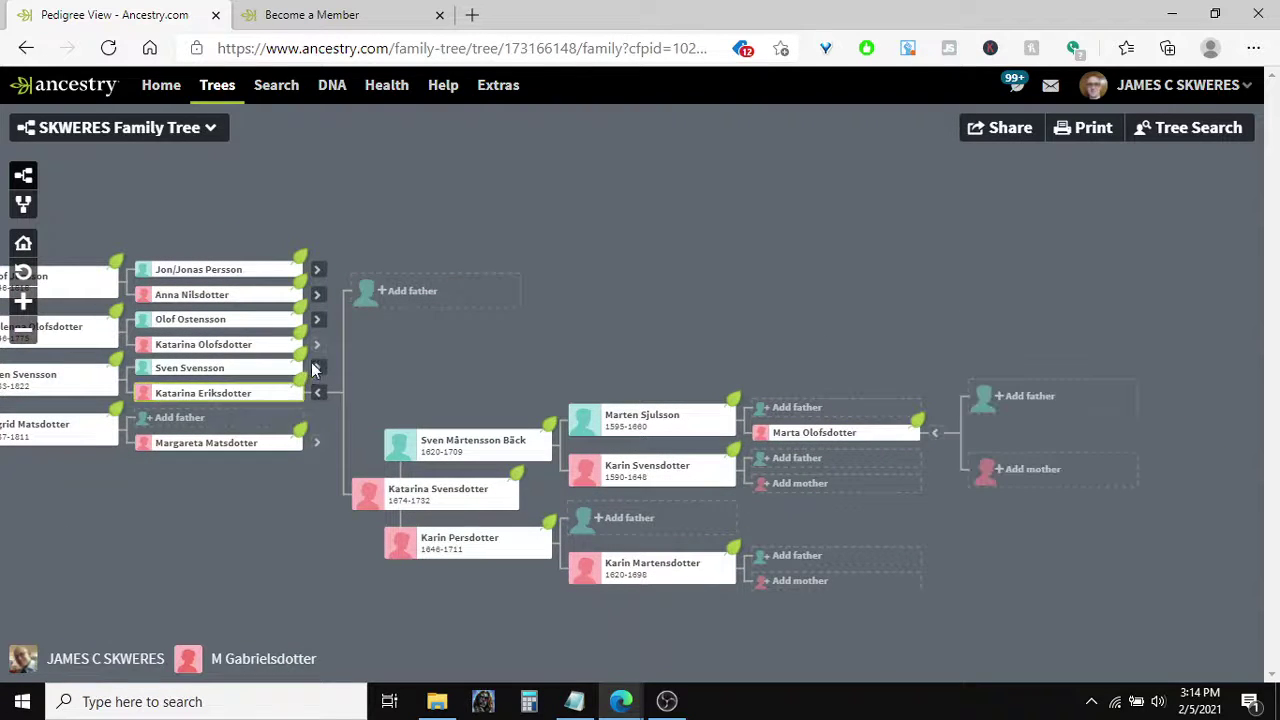
# Step: Expand the line of the 1733–1822 man's father and the outermost ancestors in it to look for potential parents
pyautogui.click(314, 369)
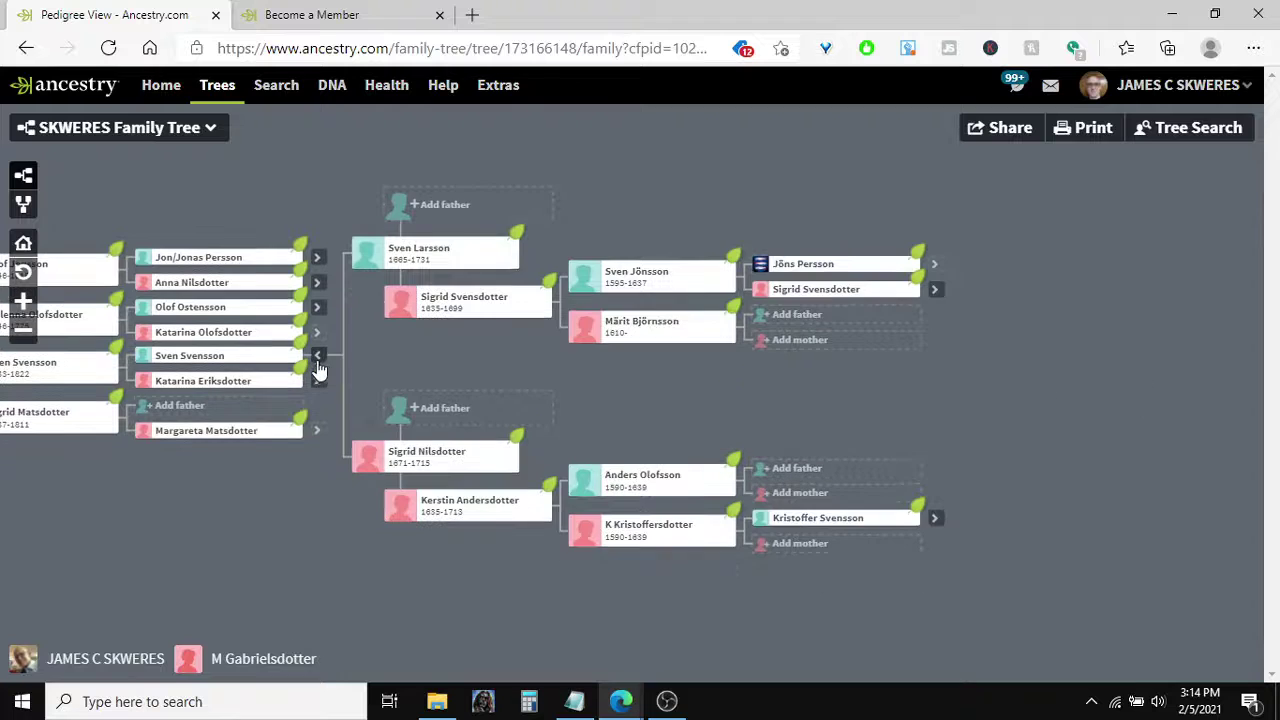
pyautogui.click(934, 519)
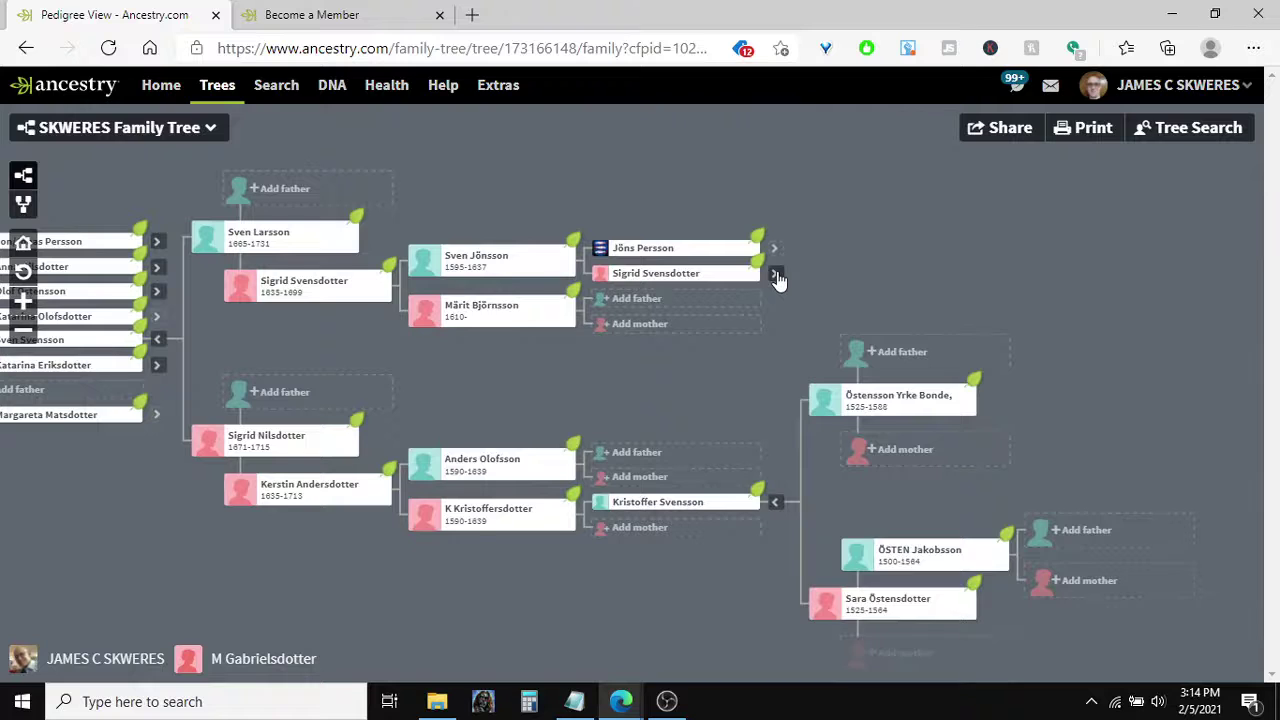
pyautogui.click(776, 276)
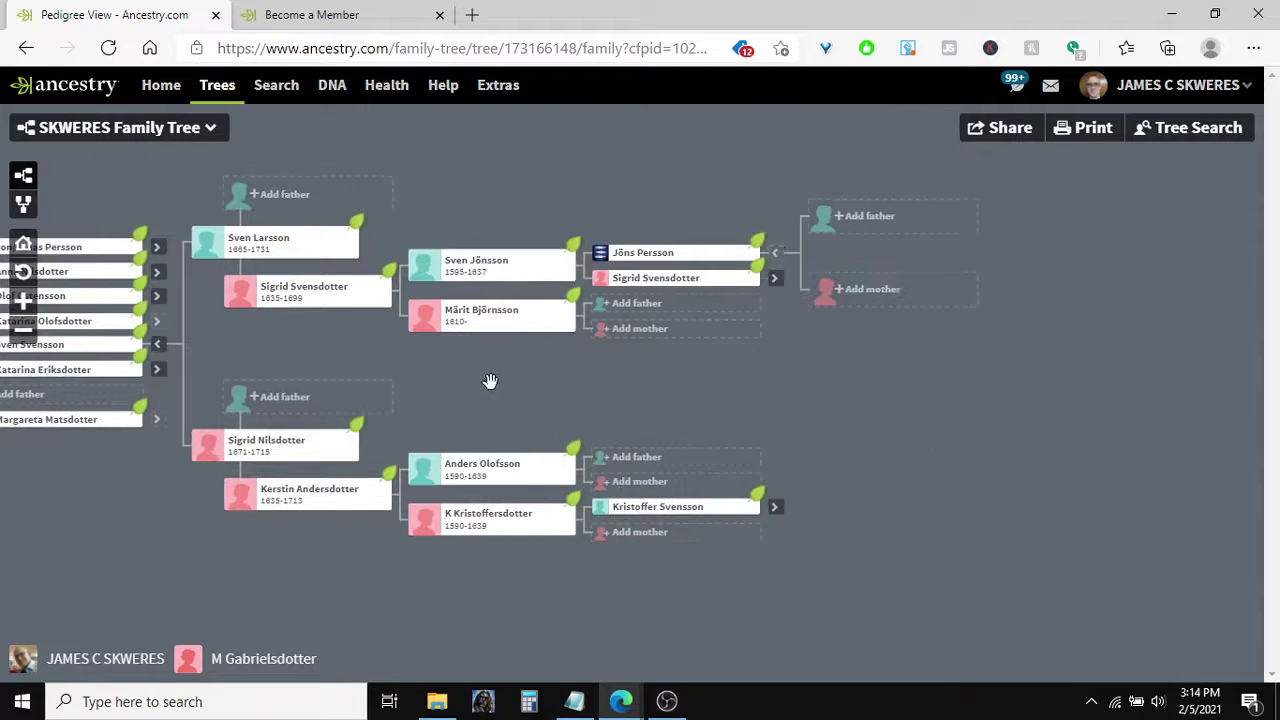
# Step: Expand the line of the 1746–1775 woman's mother to check for potential parents
pyautogui.moveTo(287, 364); pyautogui.dragTo(493, 398)
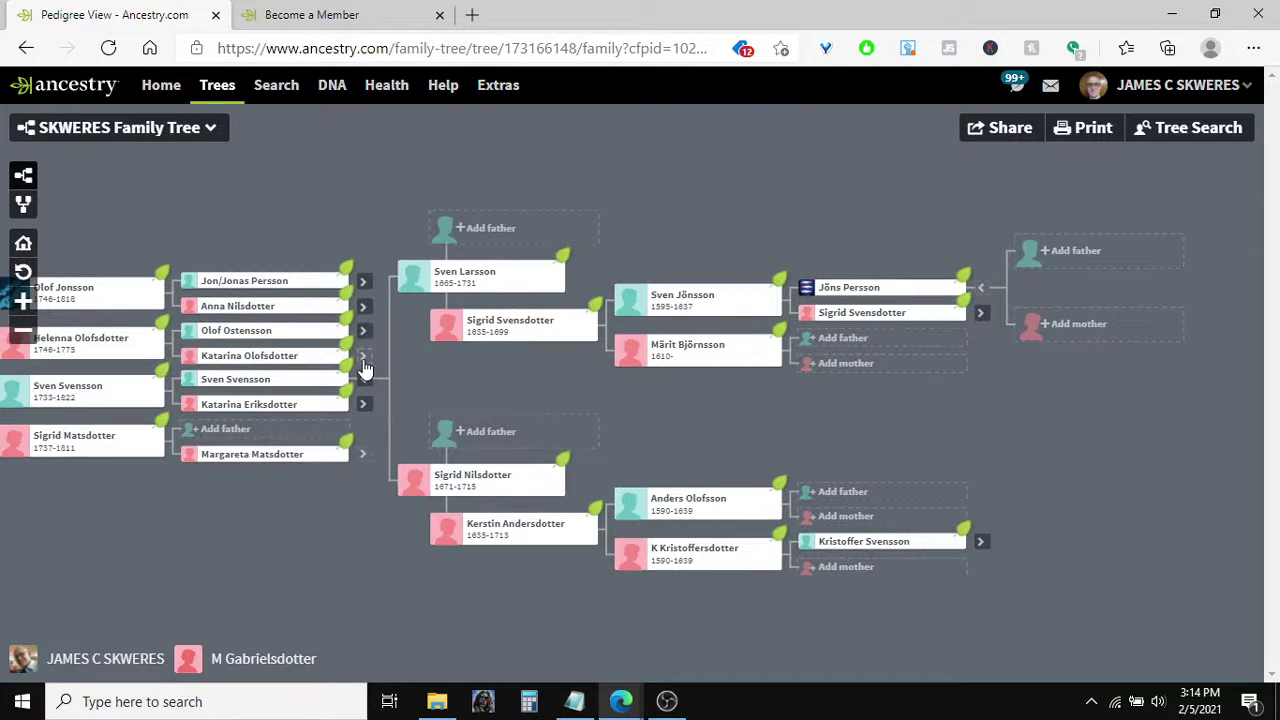
pyautogui.click(363, 356)
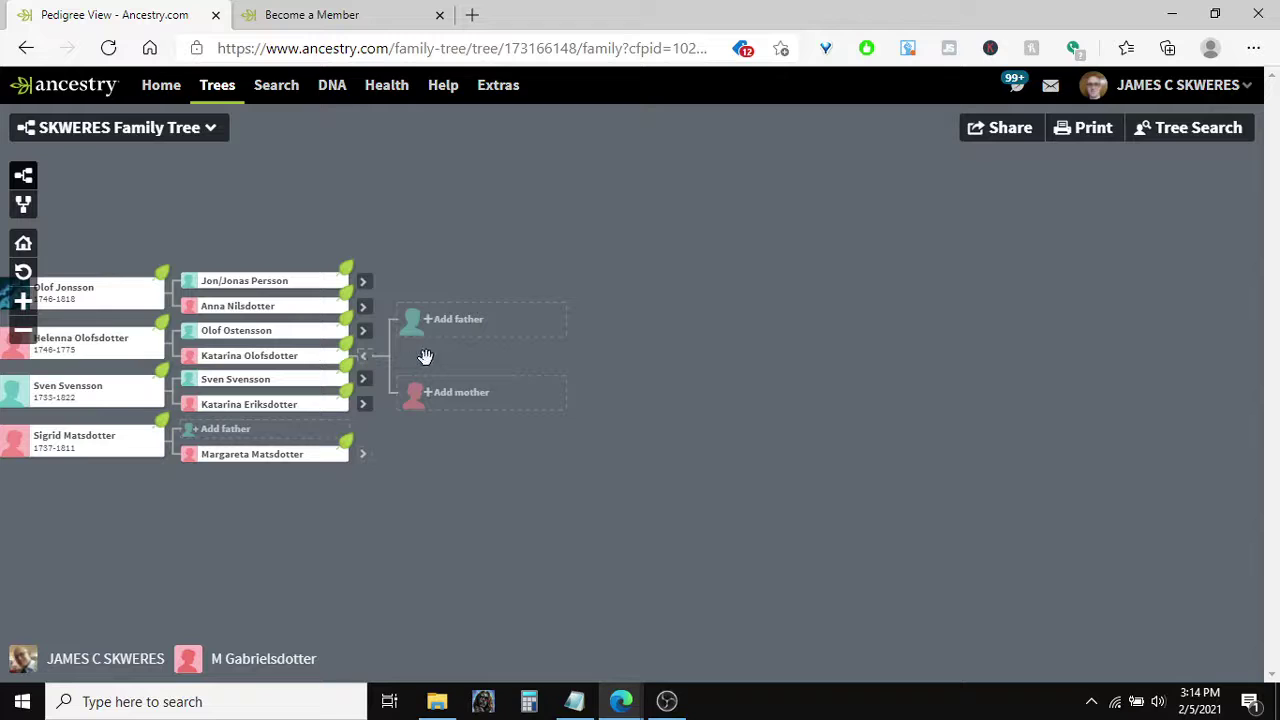
# Step: Expand the lines of the 1746–1775 woman's father and the 1746–1818 man's mother, plus the father of the man born 1575, to look for potential parents
pyautogui.click(364, 331)
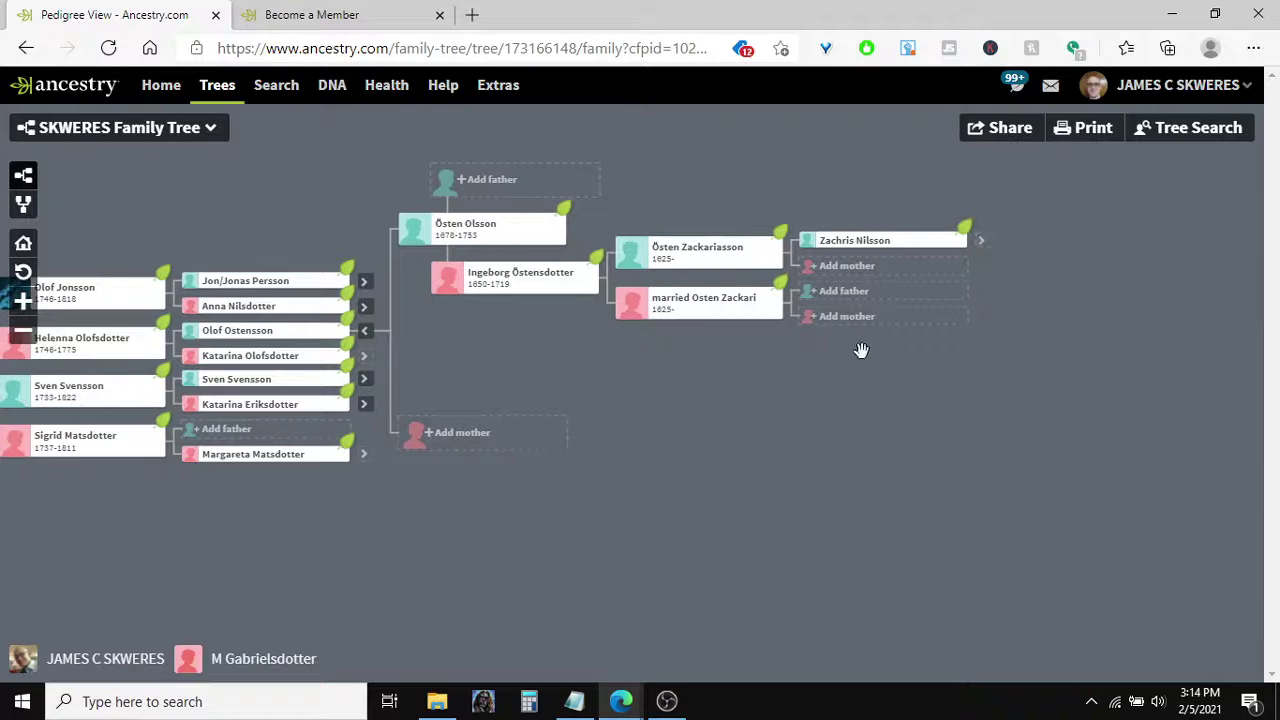
pyautogui.click(363, 306)
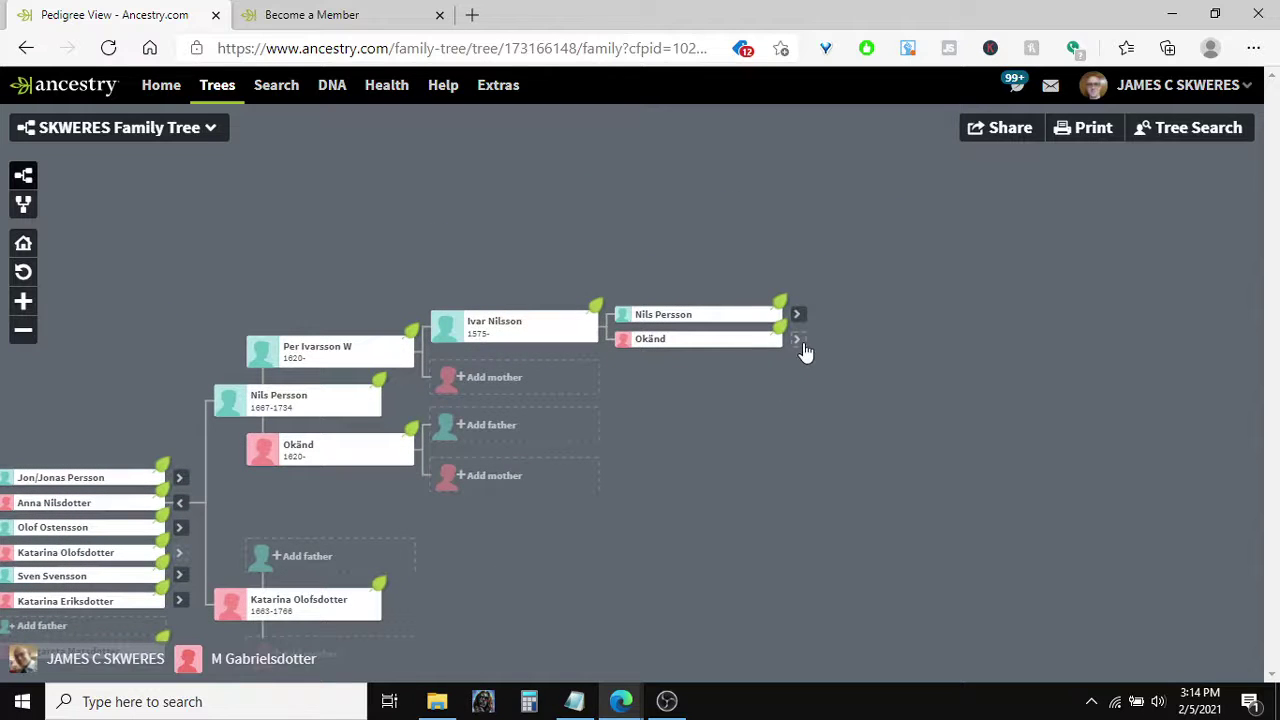
pyautogui.click(797, 315)
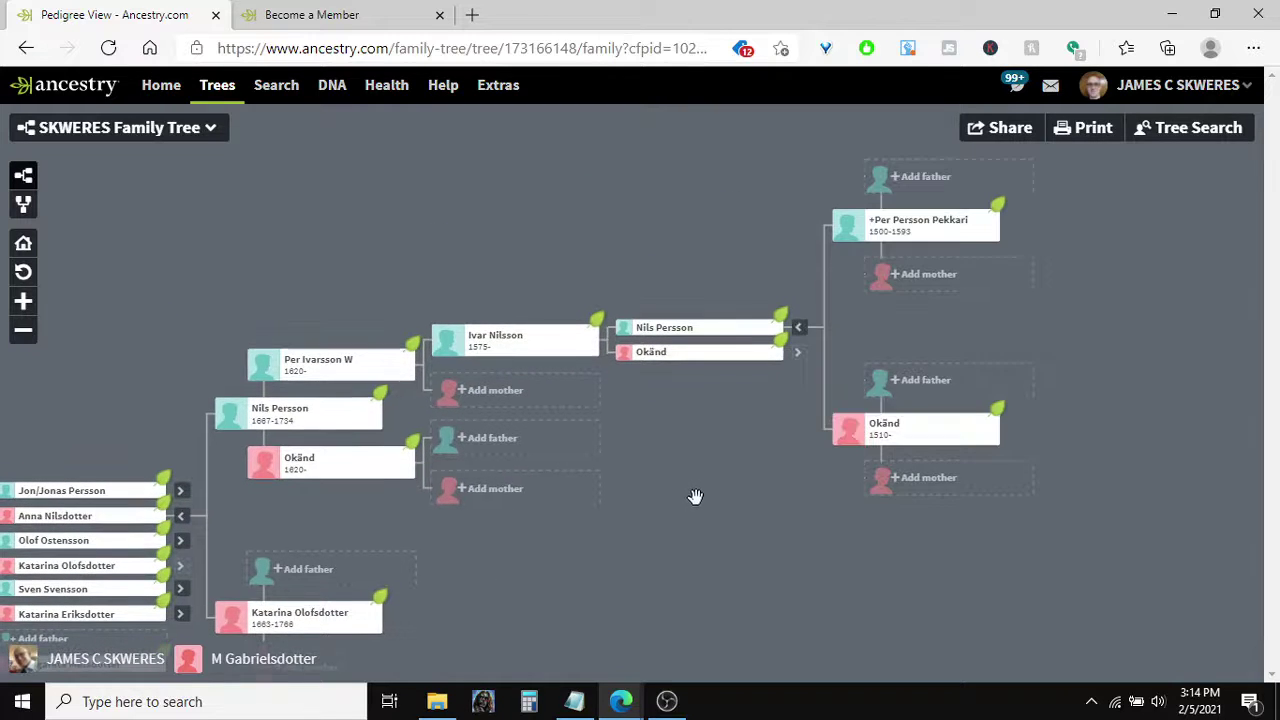
# Step: Expand the line of the 1746–1818 man's father and its outermost ancestors above the 1608–1708 man and the 1610–1679 woman to check for potential parents
pyautogui.moveTo(691, 531); pyautogui.dragTo(1051, 488)
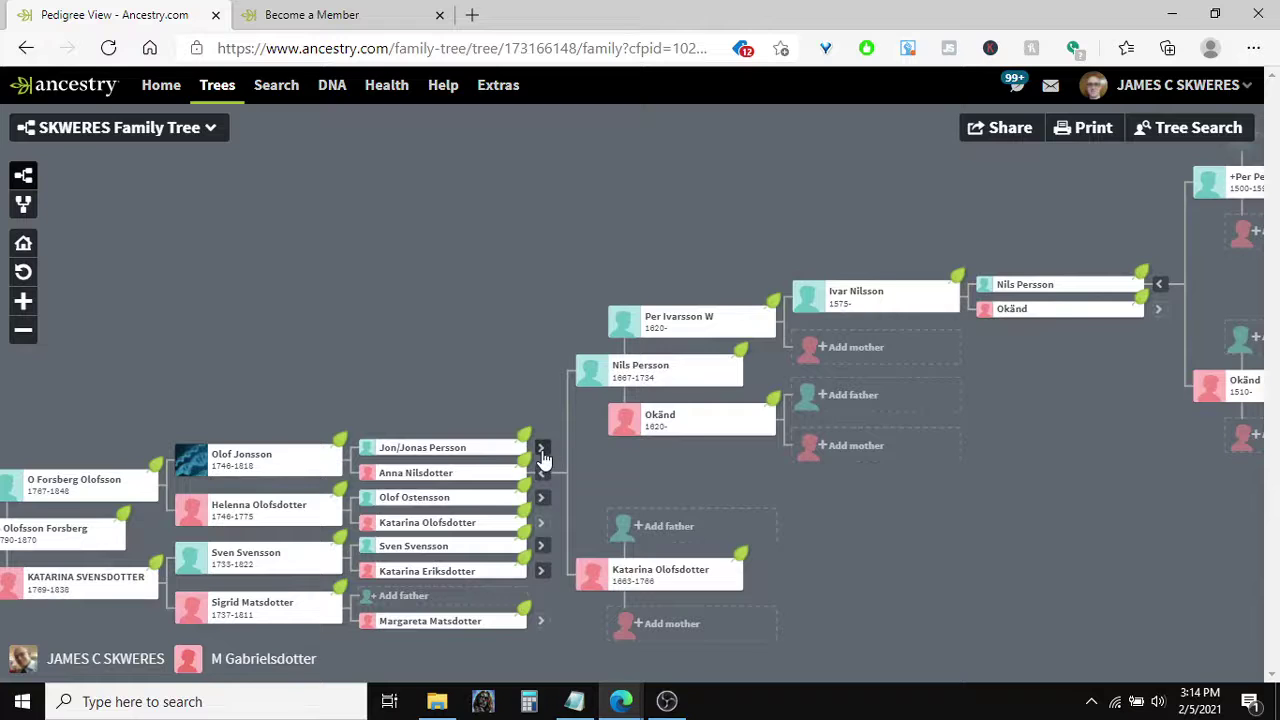
pyautogui.click(541, 451)
pyautogui.moveTo(995, 571); pyautogui.dragTo(530, 636)
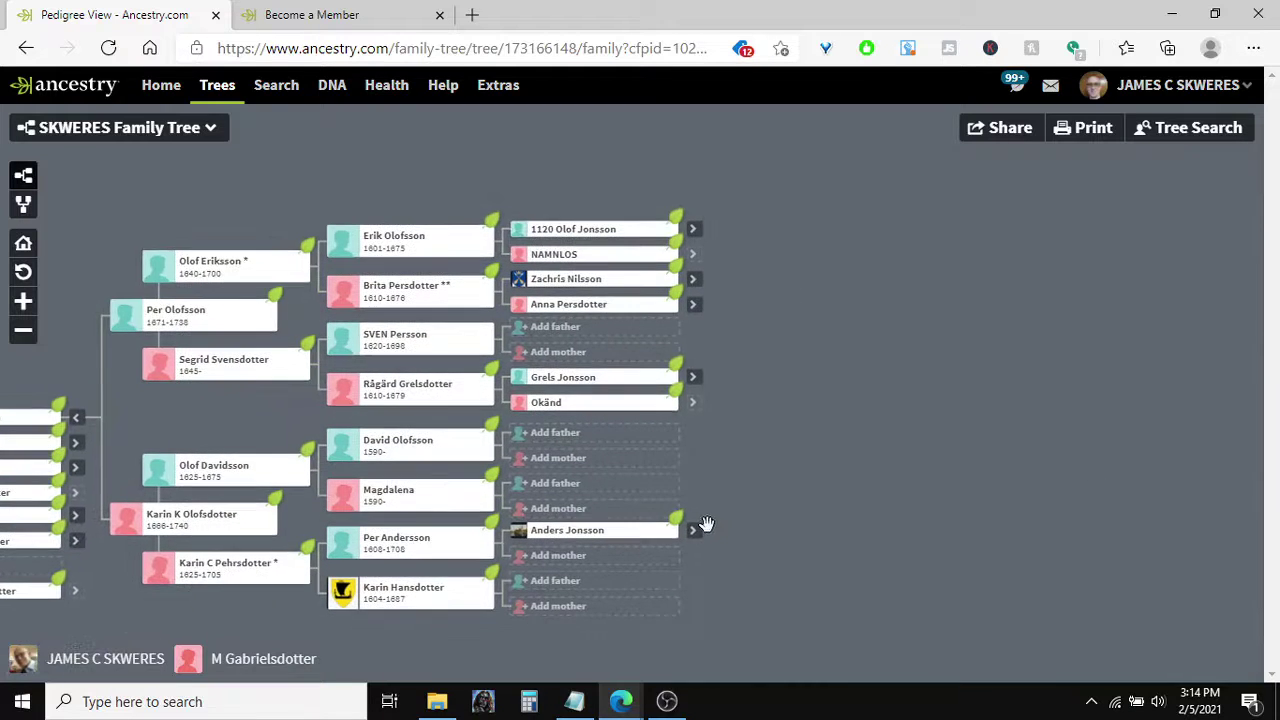
pyautogui.click(693, 530)
pyautogui.moveTo(693, 292); pyautogui.dragTo(673, 386)
pyautogui.click(673, 327)
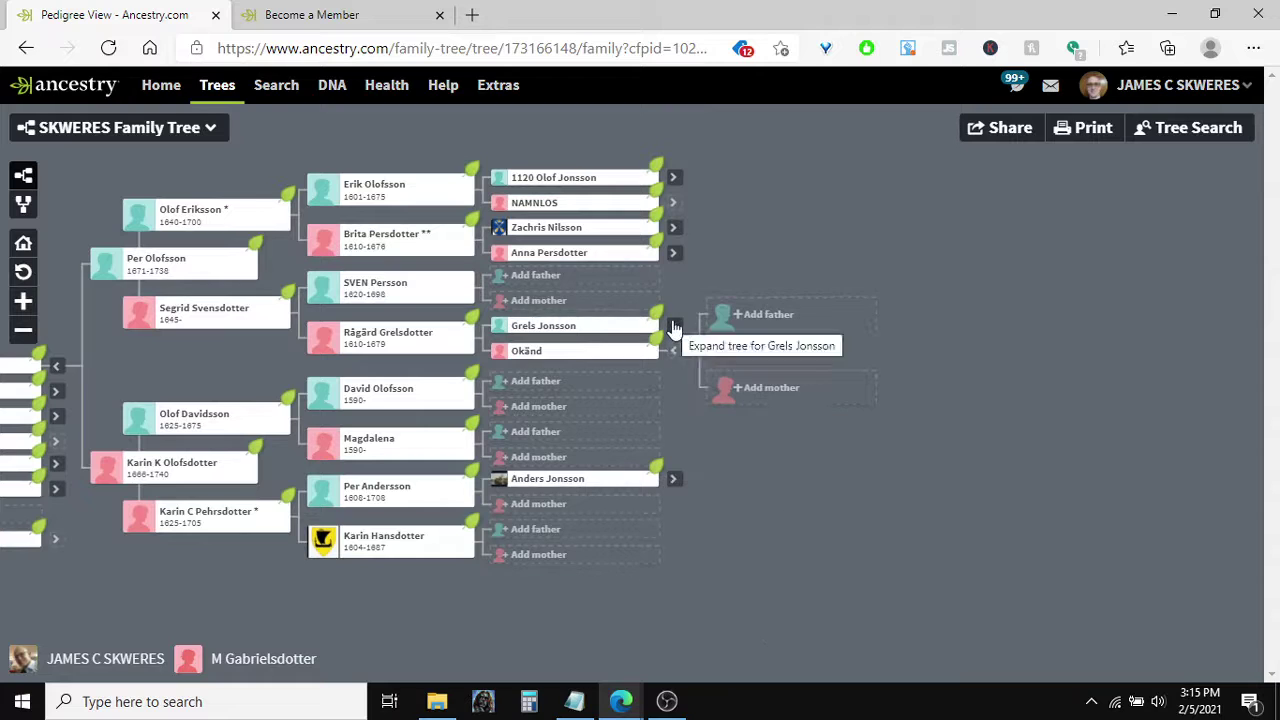
# Step: Expand the parents of the 1610–1676 woman and of the 1601–1675 man to check for potential parents
pyautogui.click(677, 258)
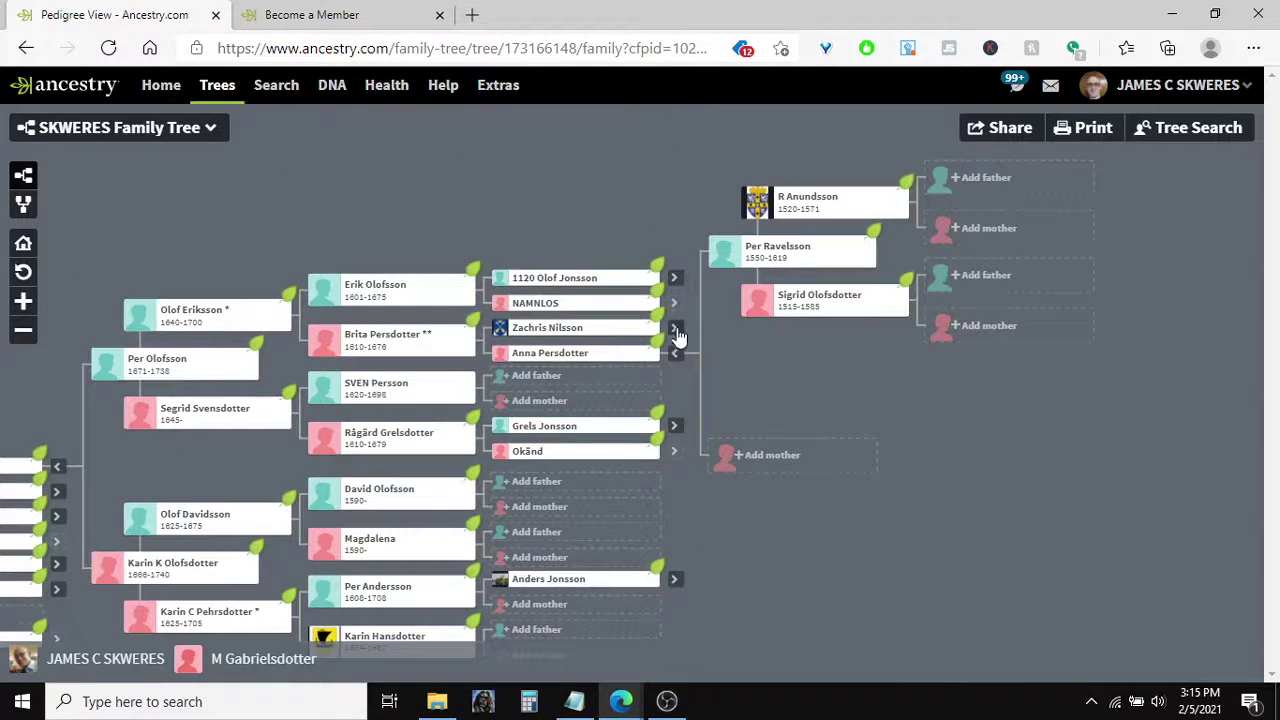
pyautogui.click(676, 332)
pyautogui.click(677, 330)
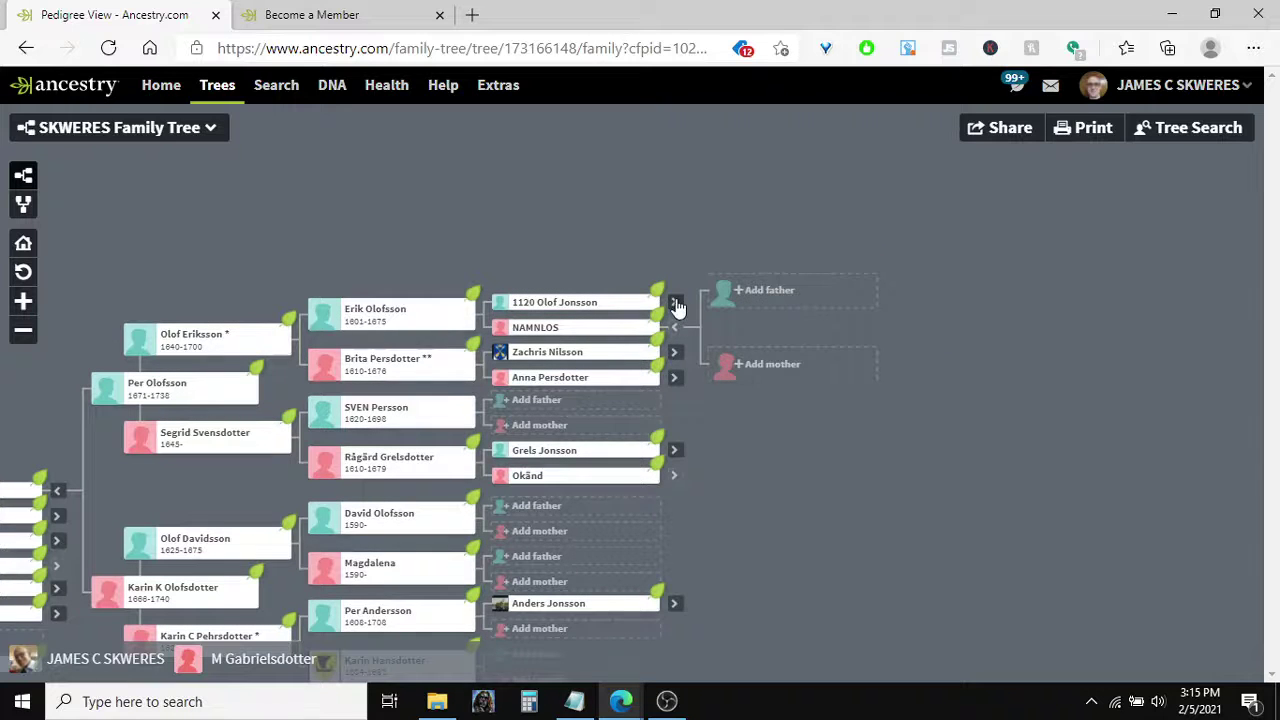
pyautogui.click(677, 305)
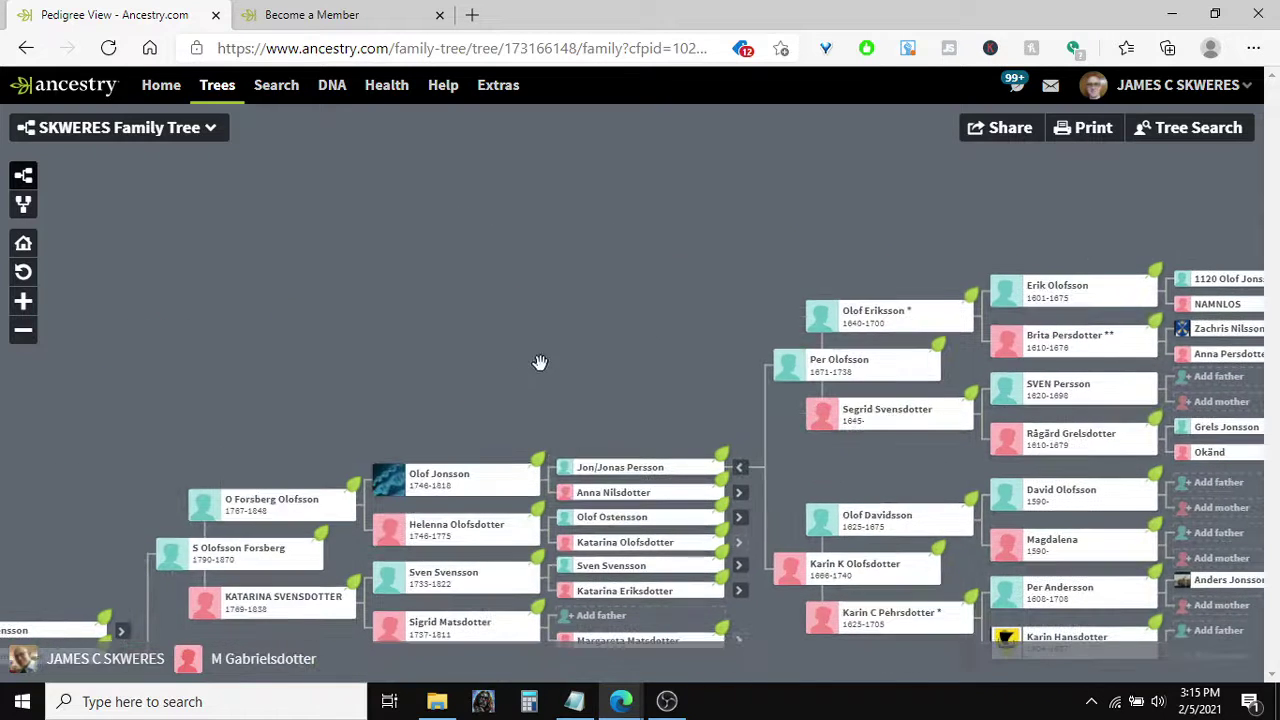
# Step: Return to the earlier branch and expand the line of the father of the man born 1570 to look for potential parents
pyautogui.moveTo(540, 362); pyautogui.dragTo(609, 149)
pyautogui.moveTo(645, 615); pyautogui.dragTo(905, 565)
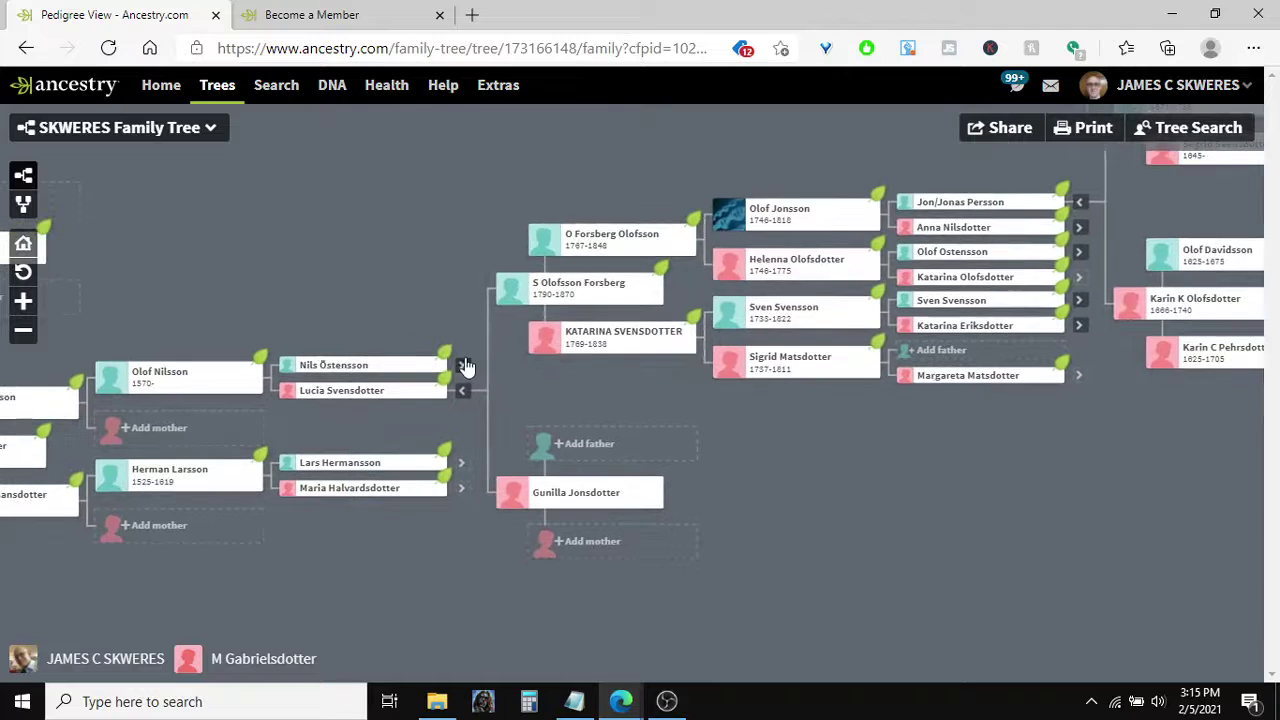
pyautogui.click(463, 367)
pyautogui.click(1083, 255)
# Step: Expand the lines of both parents of the 1609–1690 man to check for potential parents
pyautogui.moveTo(277, 610); pyautogui.dragTo(829, 583)
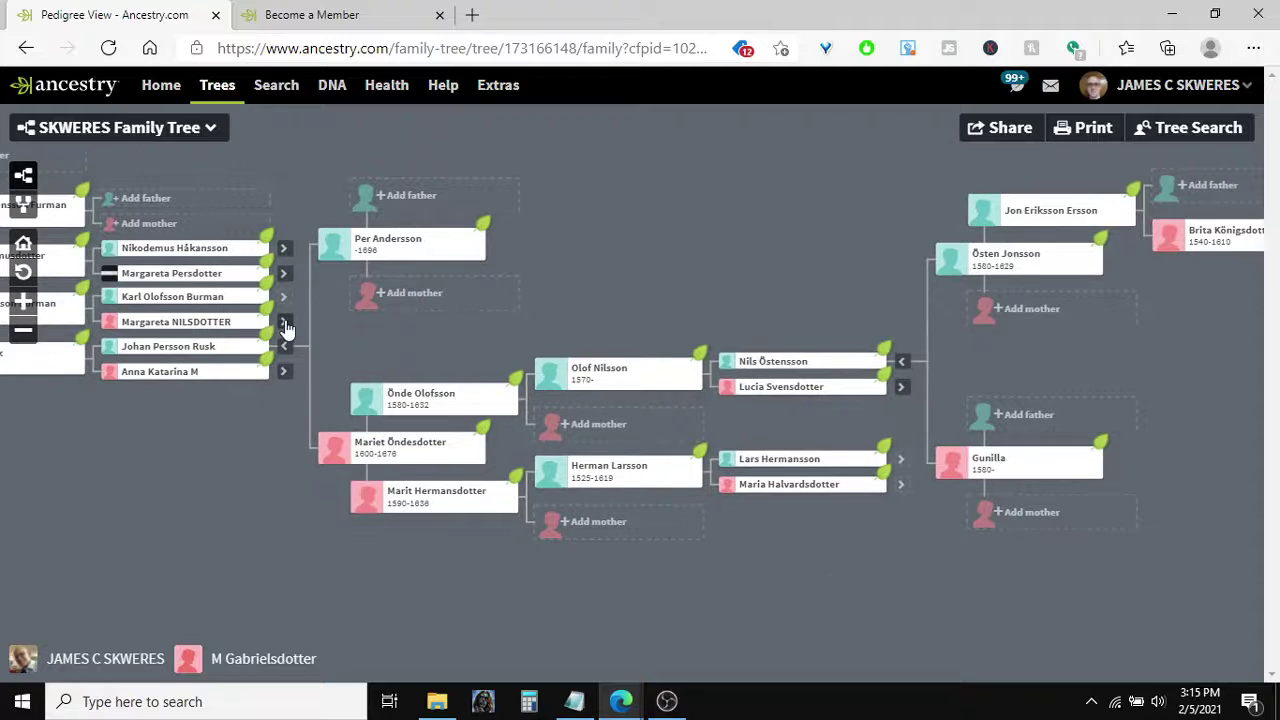
pyautogui.click(286, 323)
pyautogui.click(284, 303)
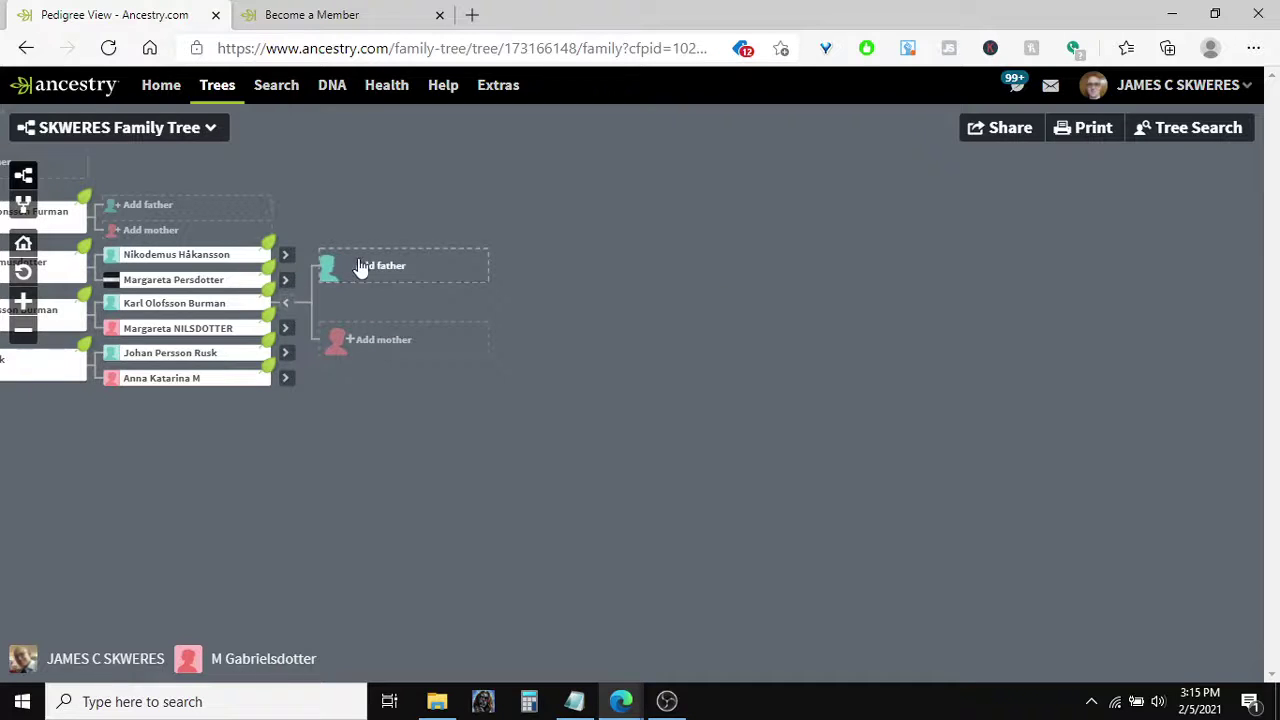
# Step: Expand the lines of the 1620–1696 woman's mother and father, including four outermost ancestors in the mother's branch, to look for potential parents
pyautogui.click(286, 280)
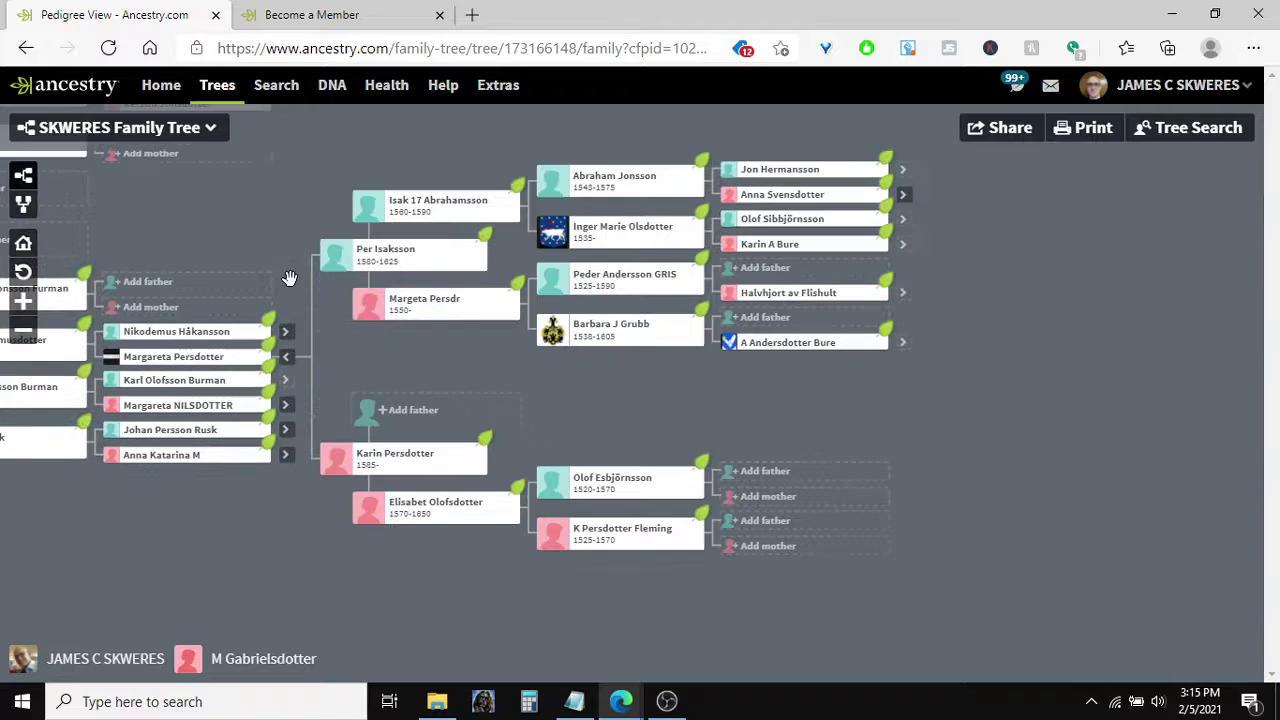
pyautogui.click(902, 342)
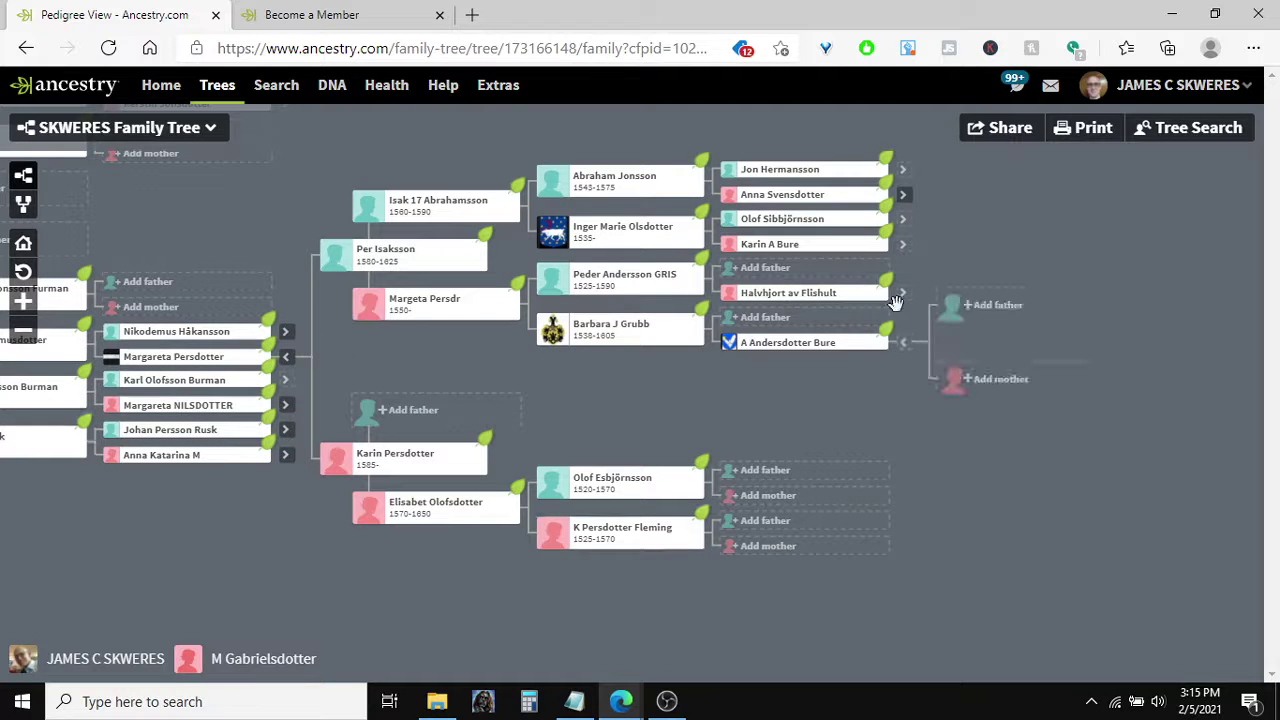
pyautogui.click(903, 292)
pyautogui.click(902, 194)
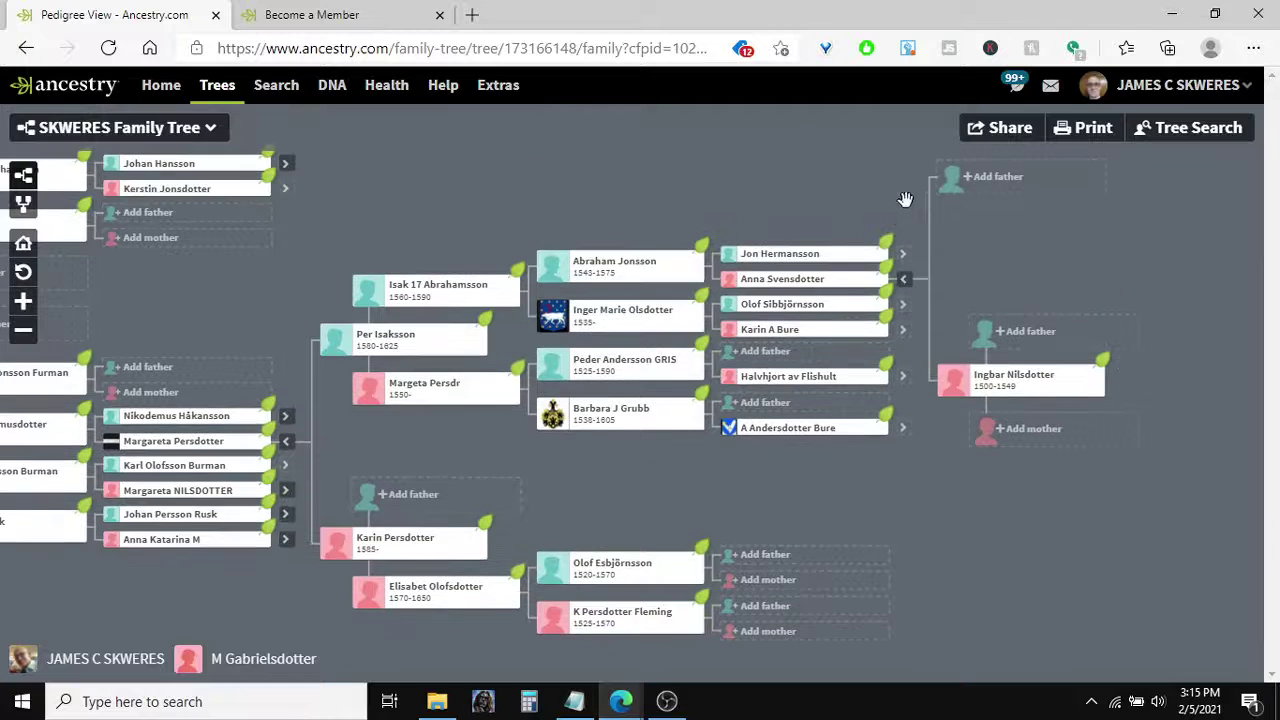
pyautogui.click(903, 255)
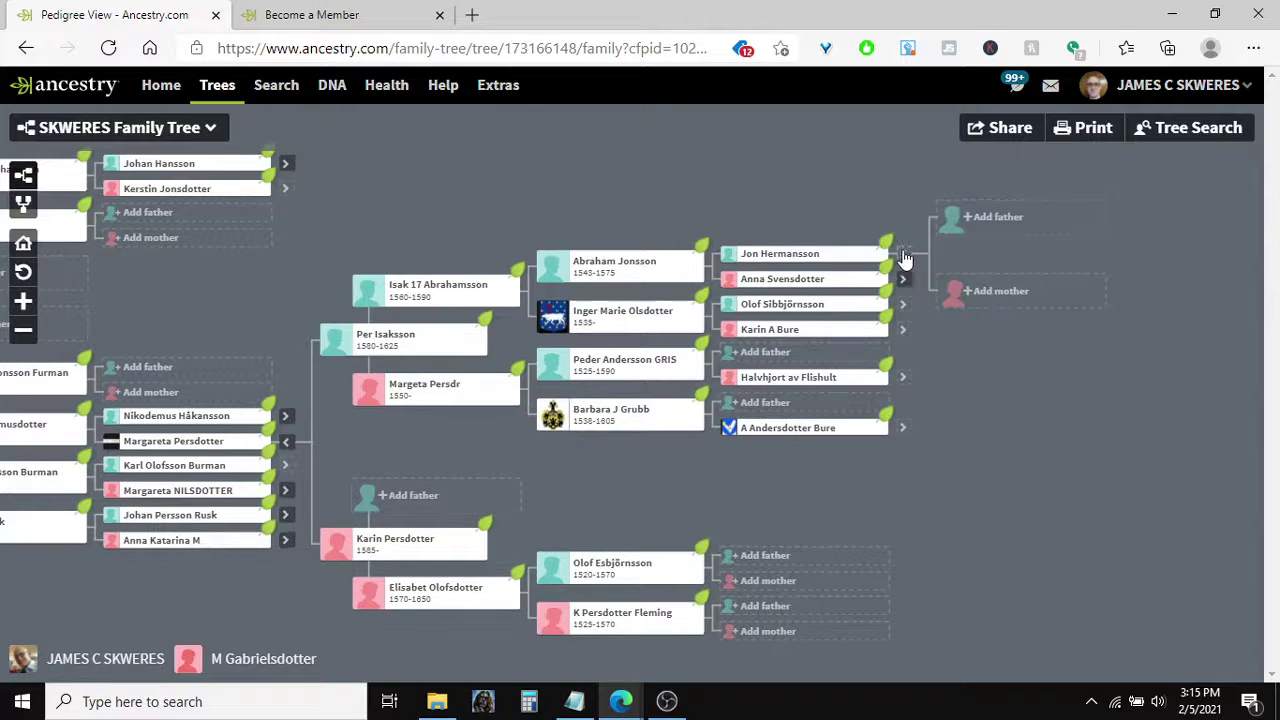
pyautogui.click(285, 415)
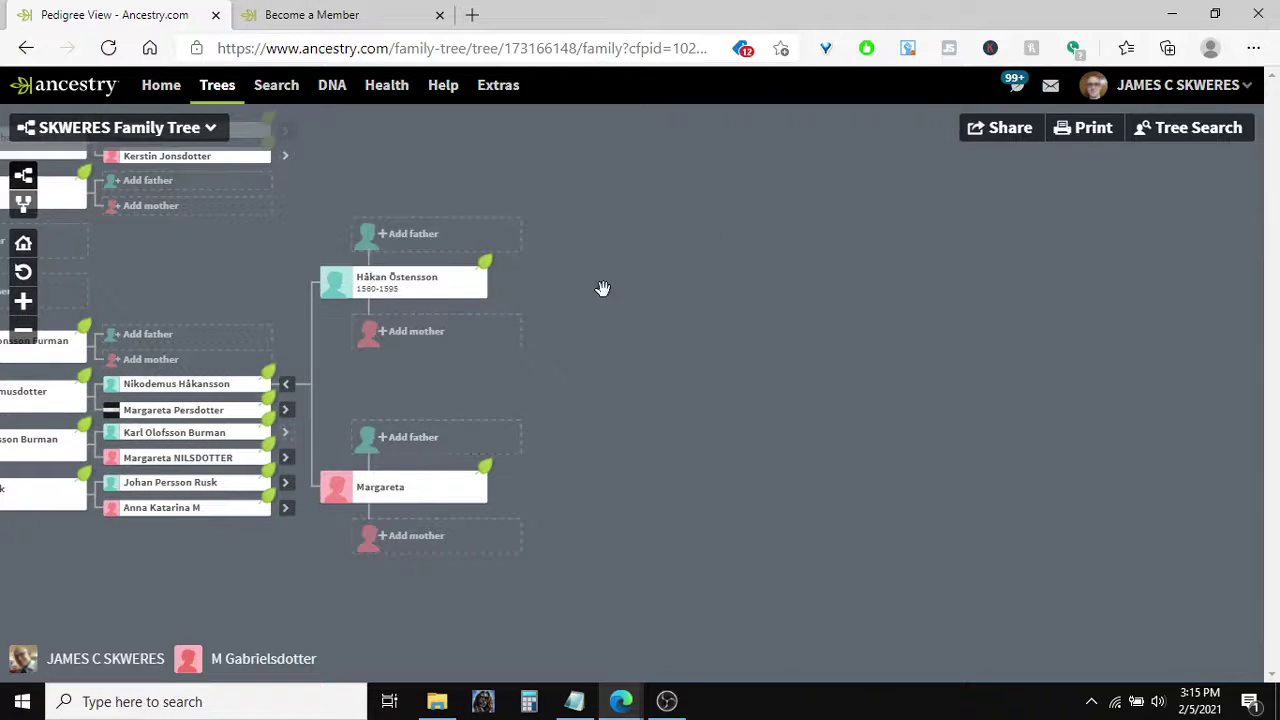
# Step: Expand the lines of both parents of the 1625–1675 man and the father of the 1520–1610 man to check for potential parents
pyautogui.moveTo(586, 240); pyautogui.dragTo(600, 460)
pyautogui.click(388, 389)
pyautogui.click(388, 362)
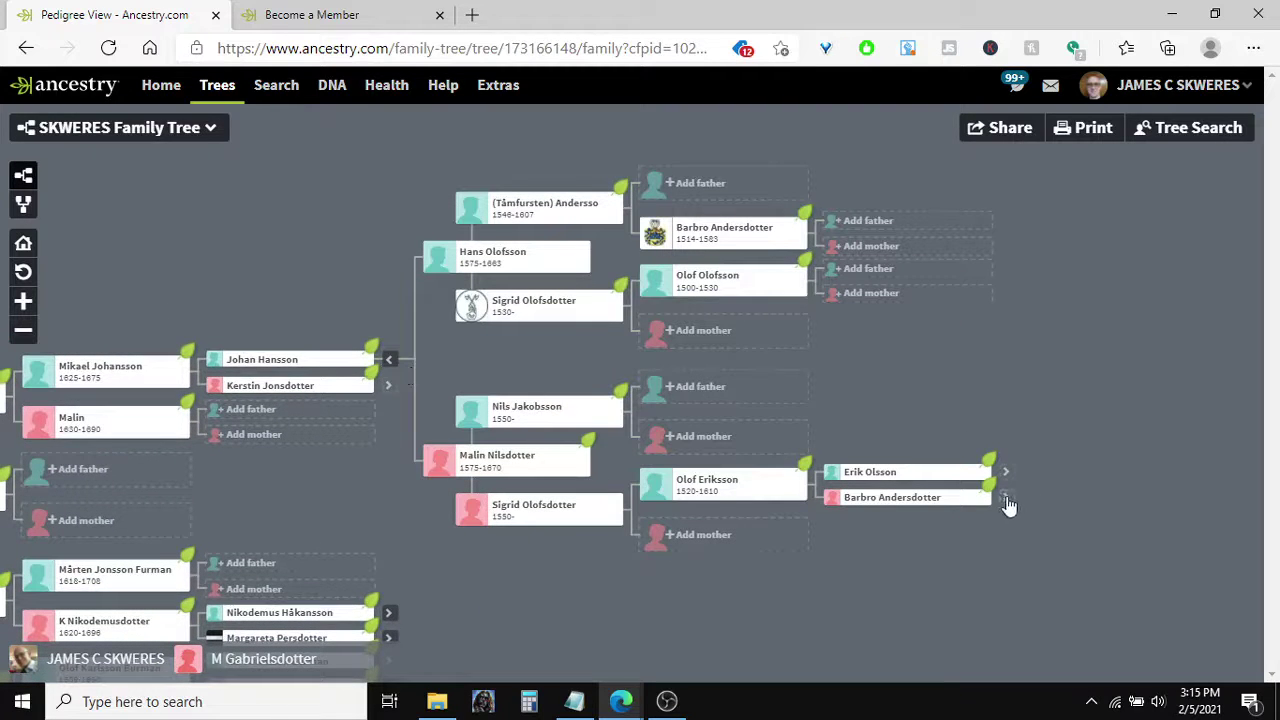
pyautogui.click(996, 471)
pyautogui.moveTo(857, 582); pyautogui.dragTo(1018, 396)
pyautogui.moveTo(177, 588); pyautogui.dragTo(323, 577)
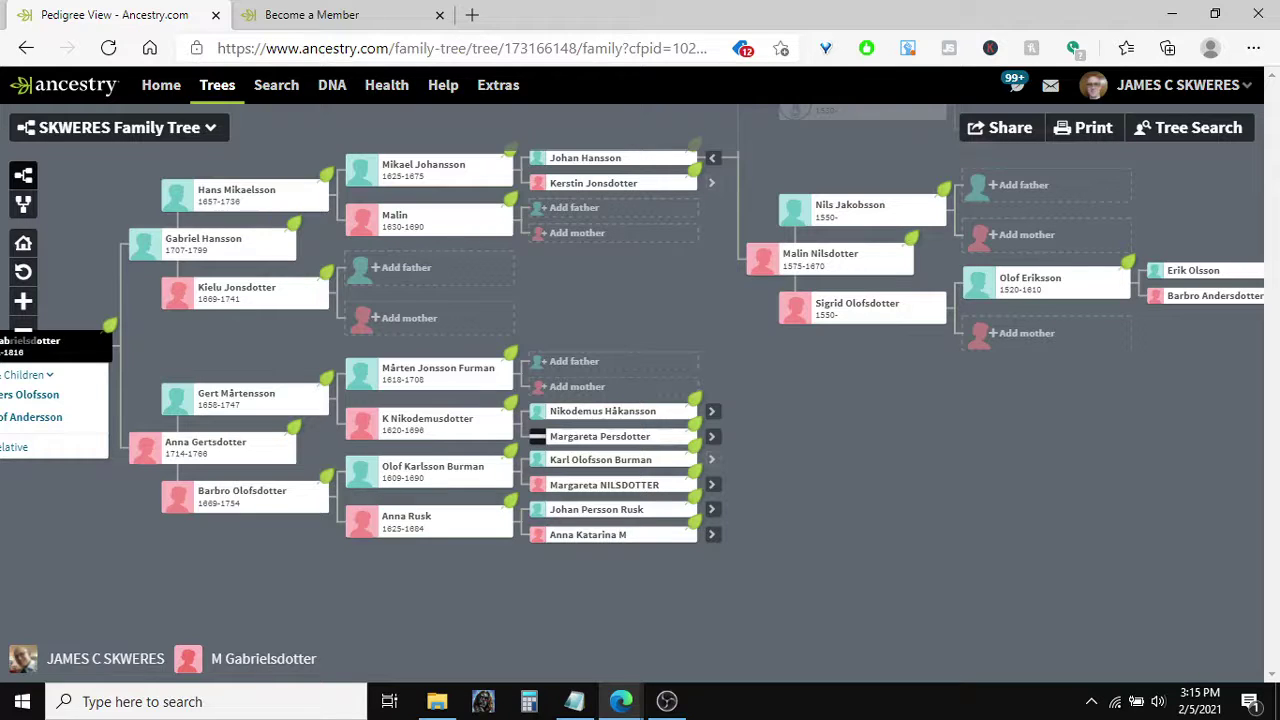
# Step: Examine the membership plans, their prices and included features on the Become a Member page
pyautogui.click(295, 10)
pyautogui.scroll(-1, 610, 418)
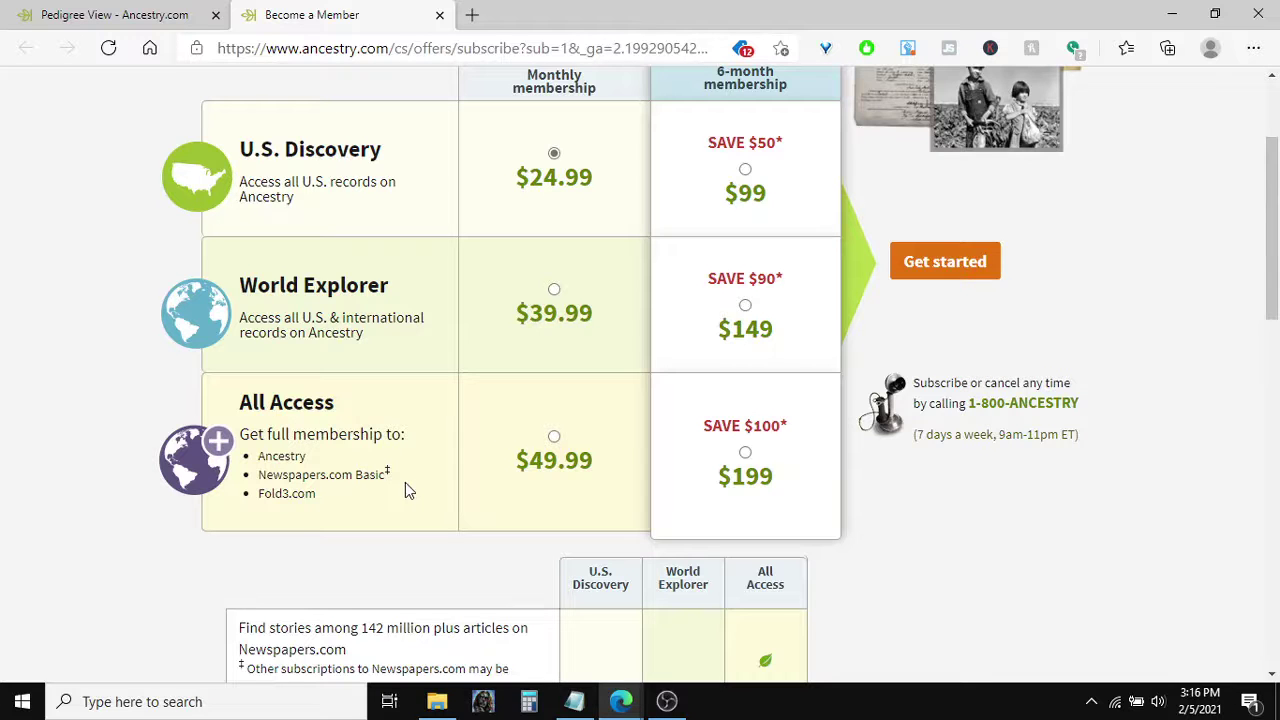
pyautogui.scroll(-3, 405, 482)
pyautogui.scroll(3, 405, 482)
pyautogui.click(190, 16)
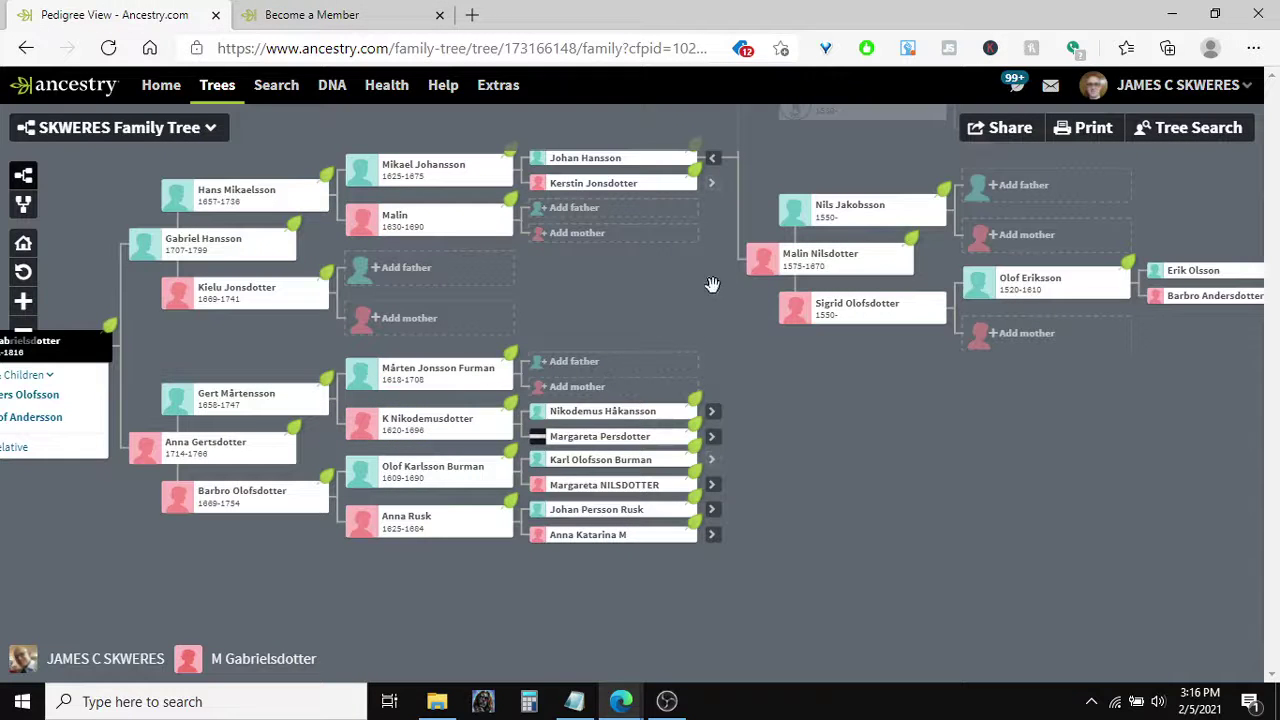
pyautogui.hotkey('ctrl', 'Tab')
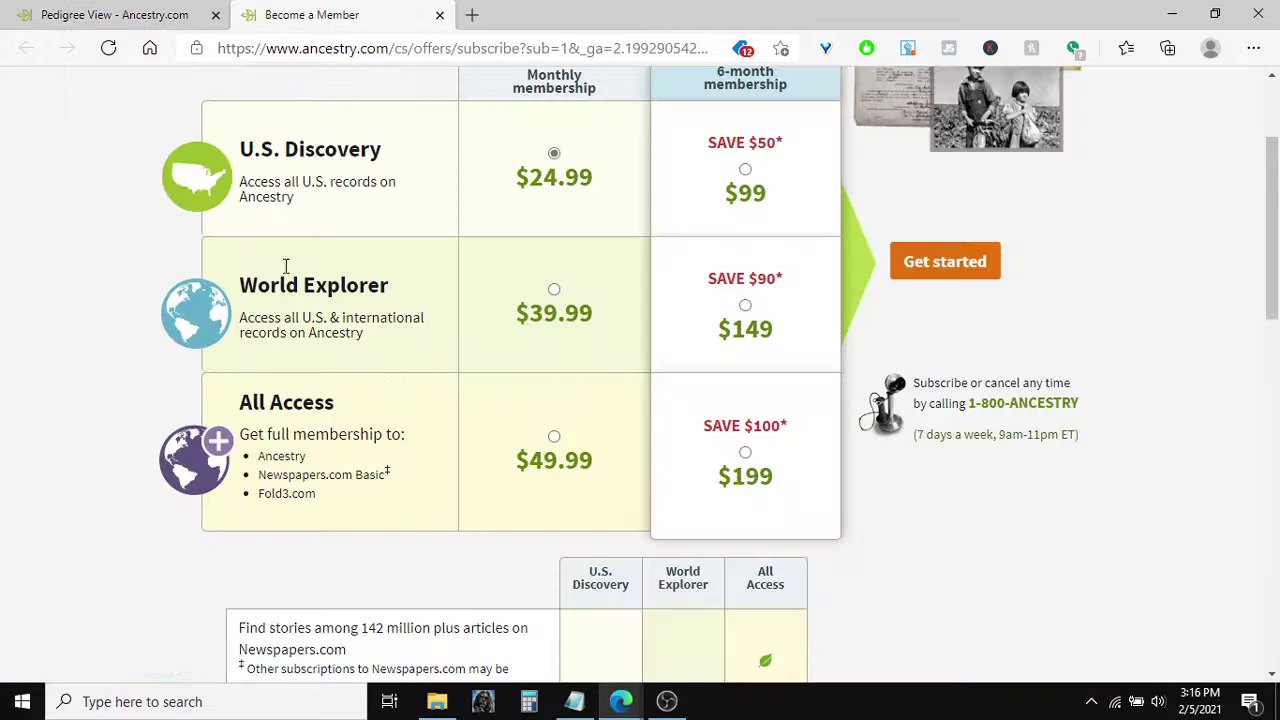